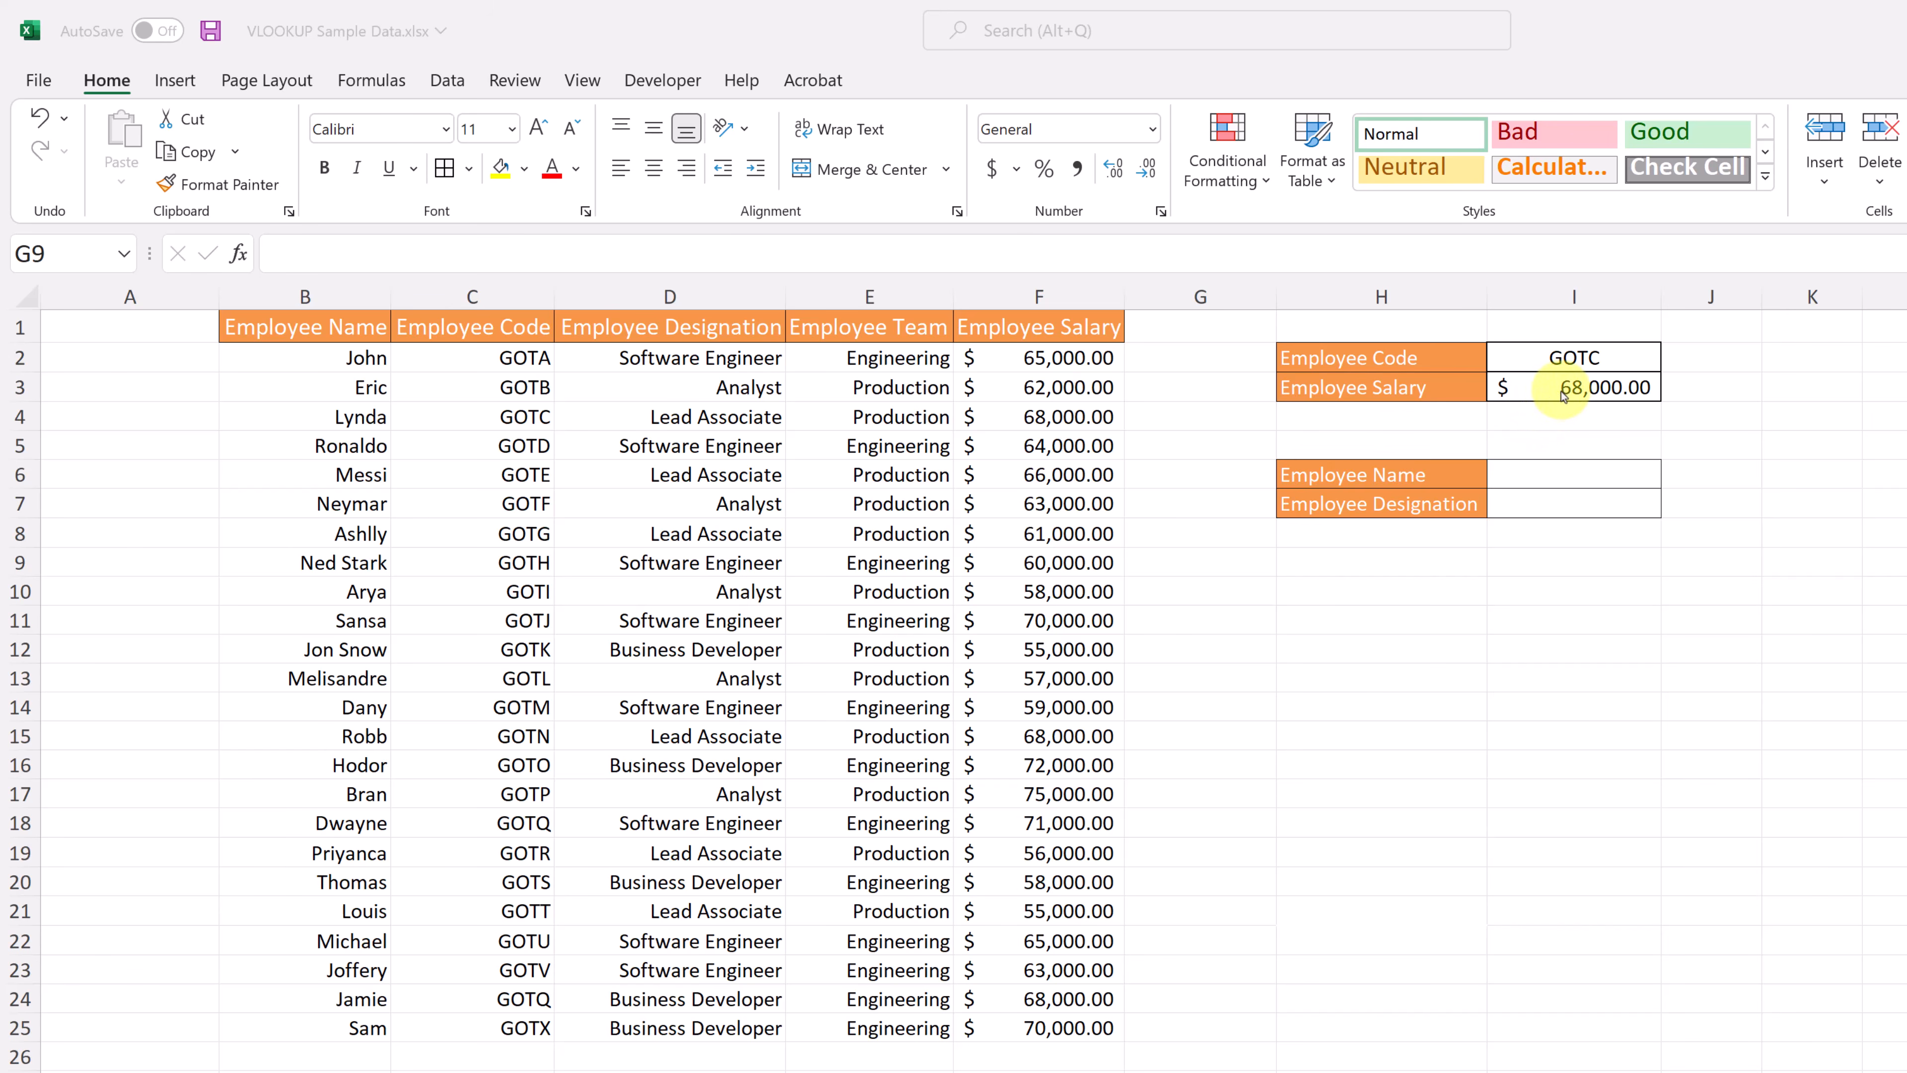
Inspect the salary lookup formula in I3 and change the employee code in I2 to GOTI
left_click(1563, 395)
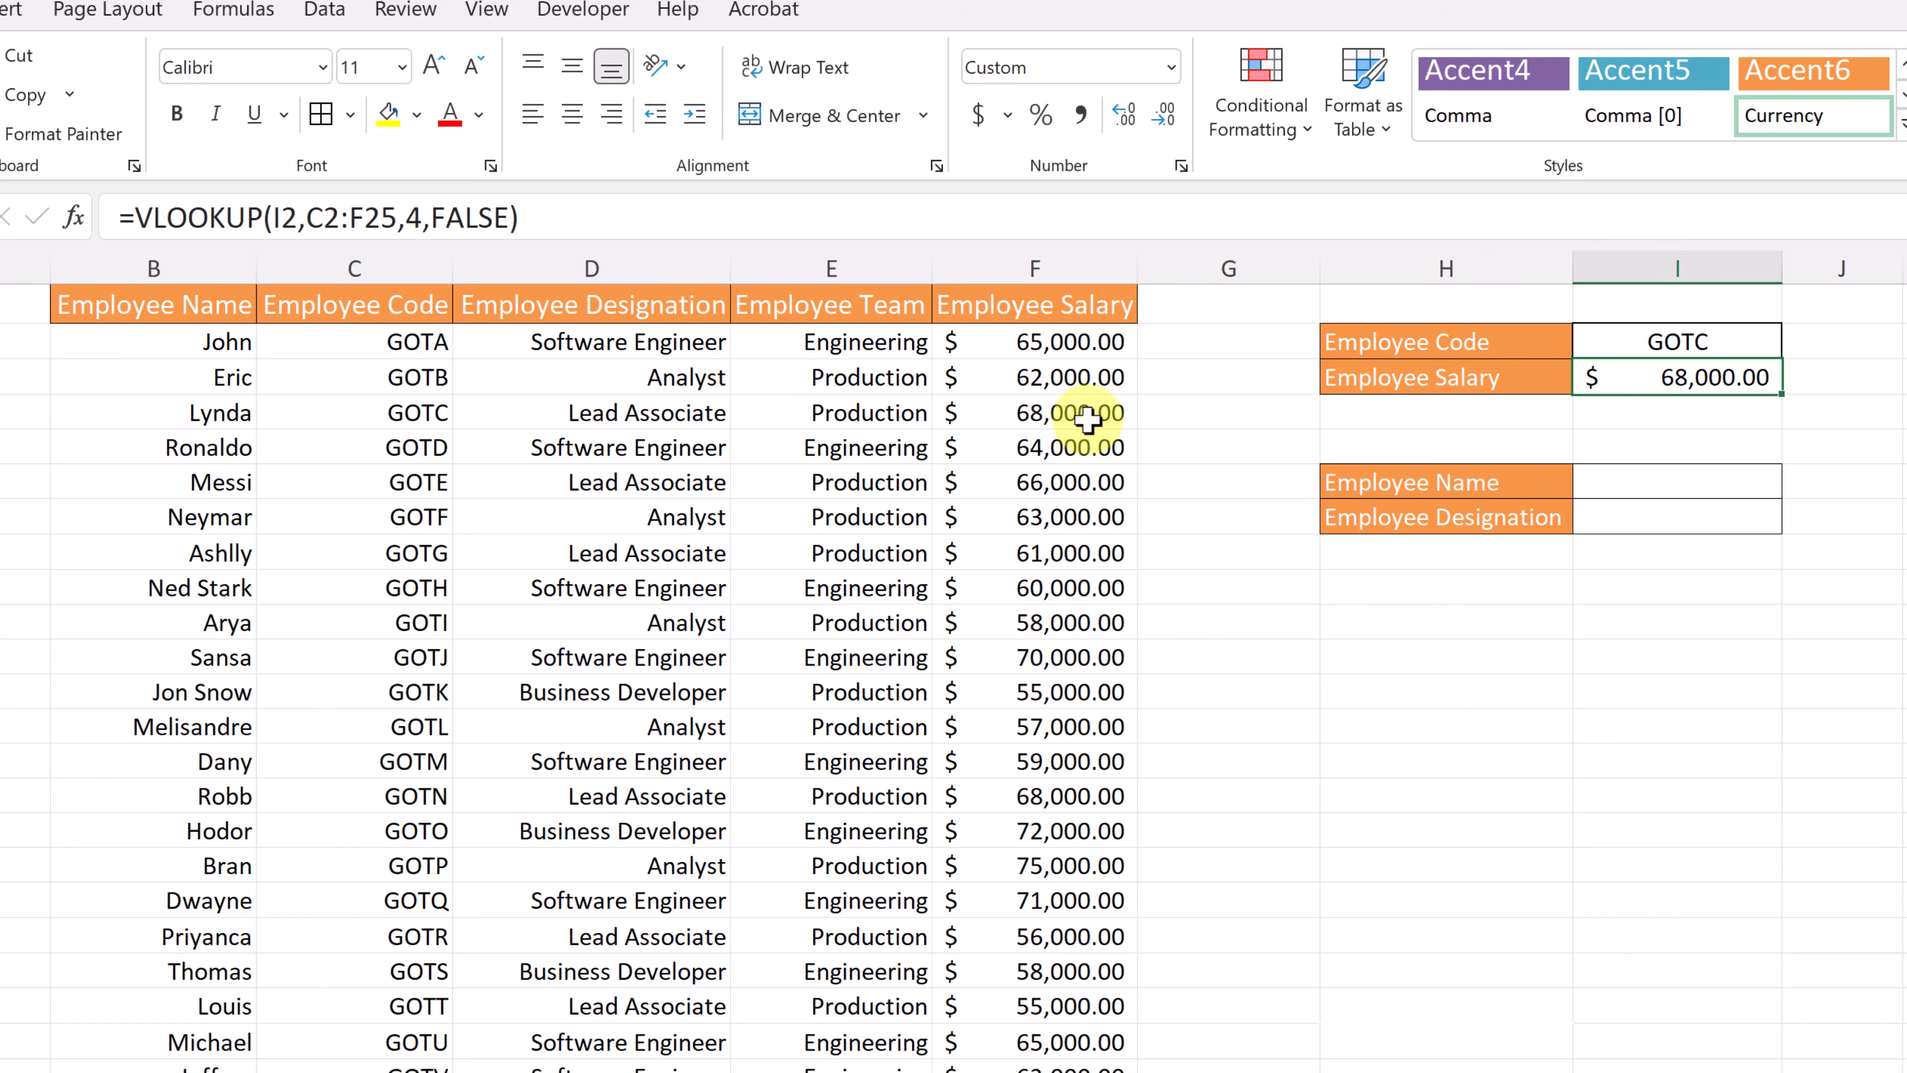
double_click(1719, 342)
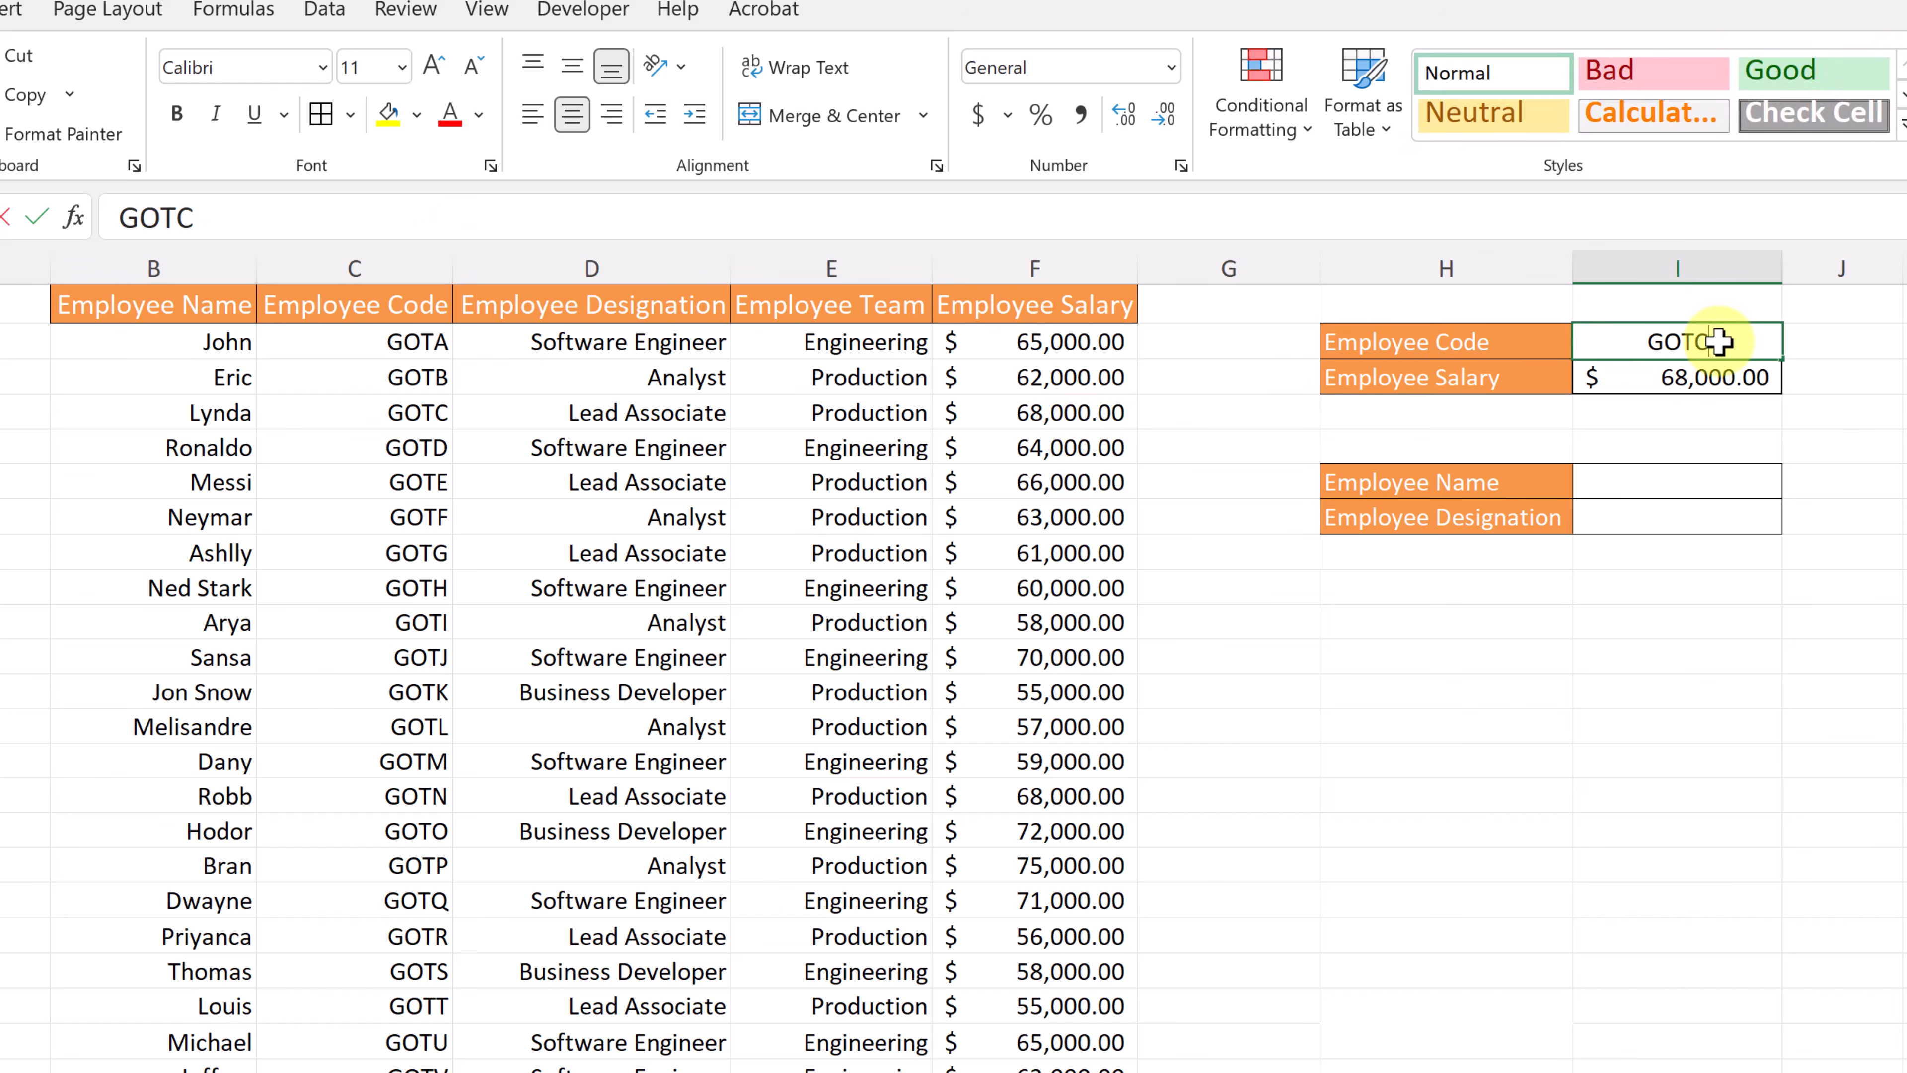
key("BackSpace")
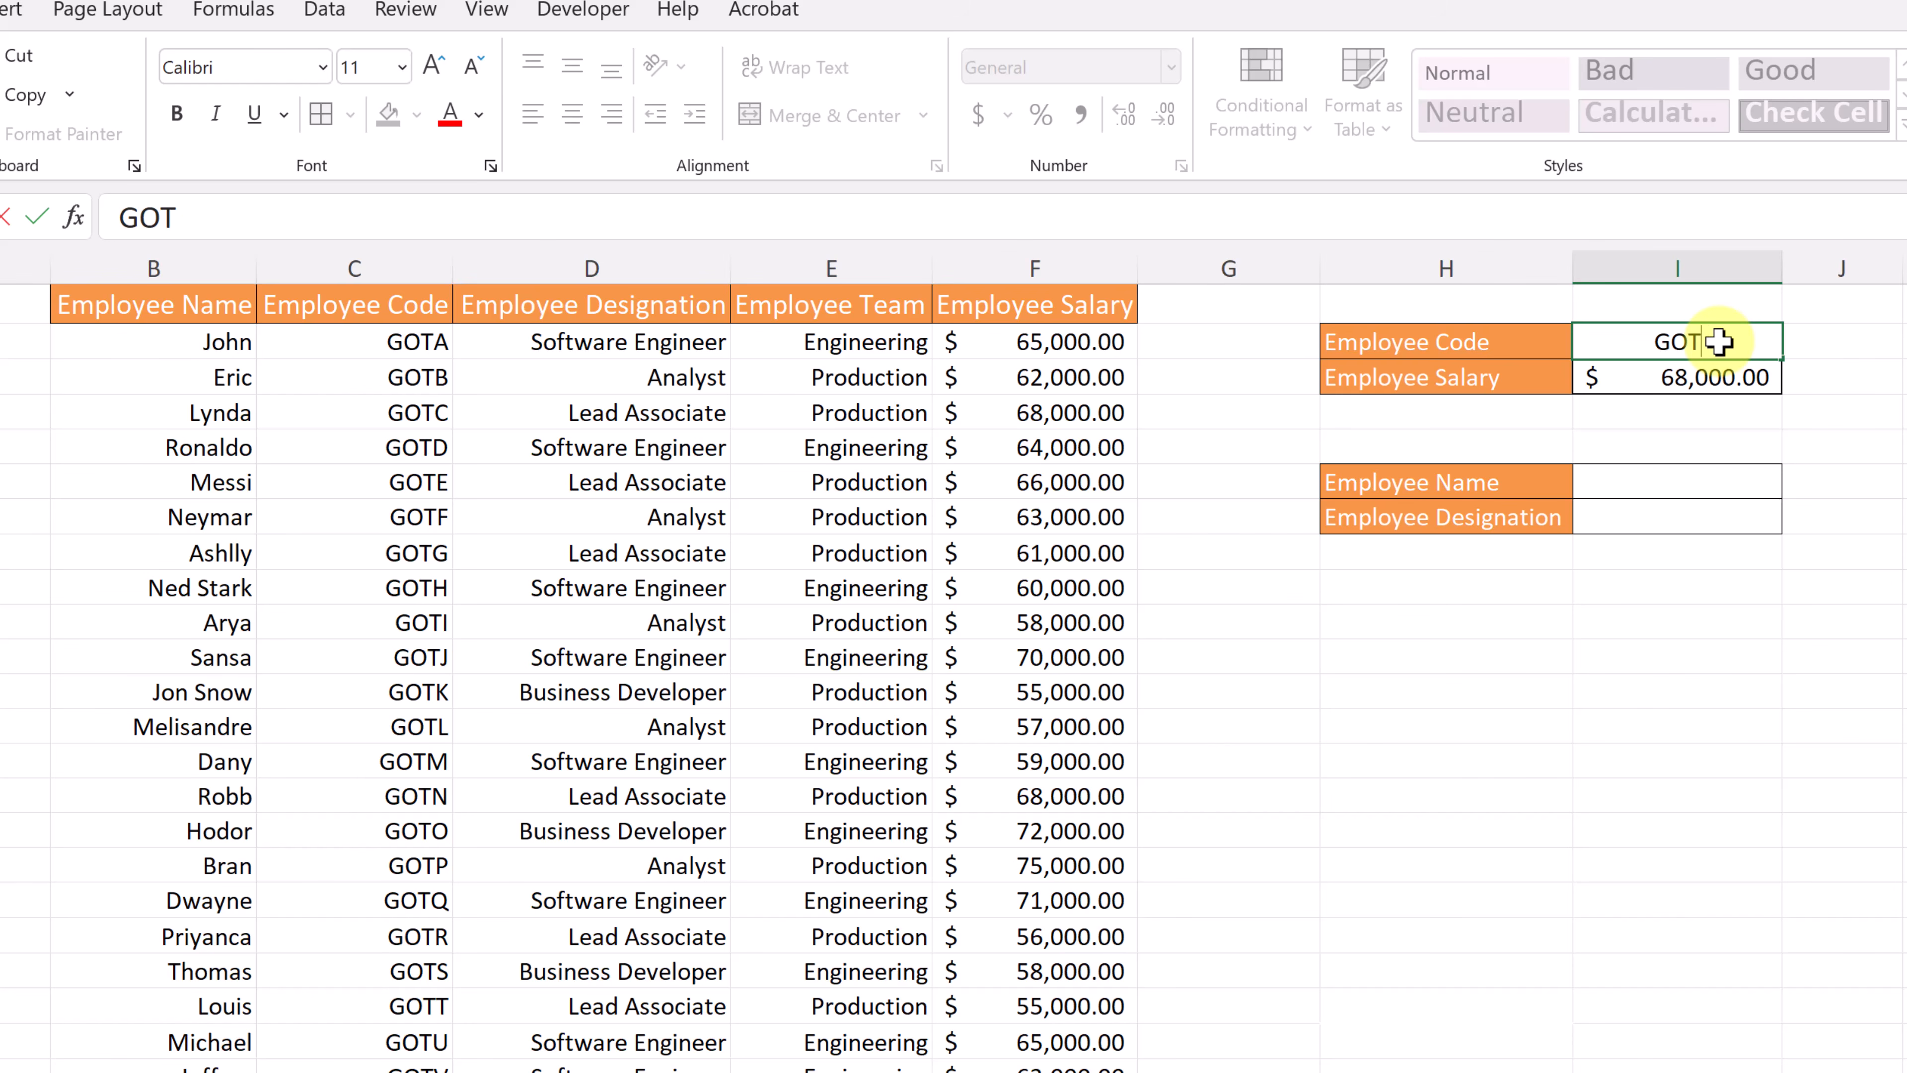
type("I")
key("Return")
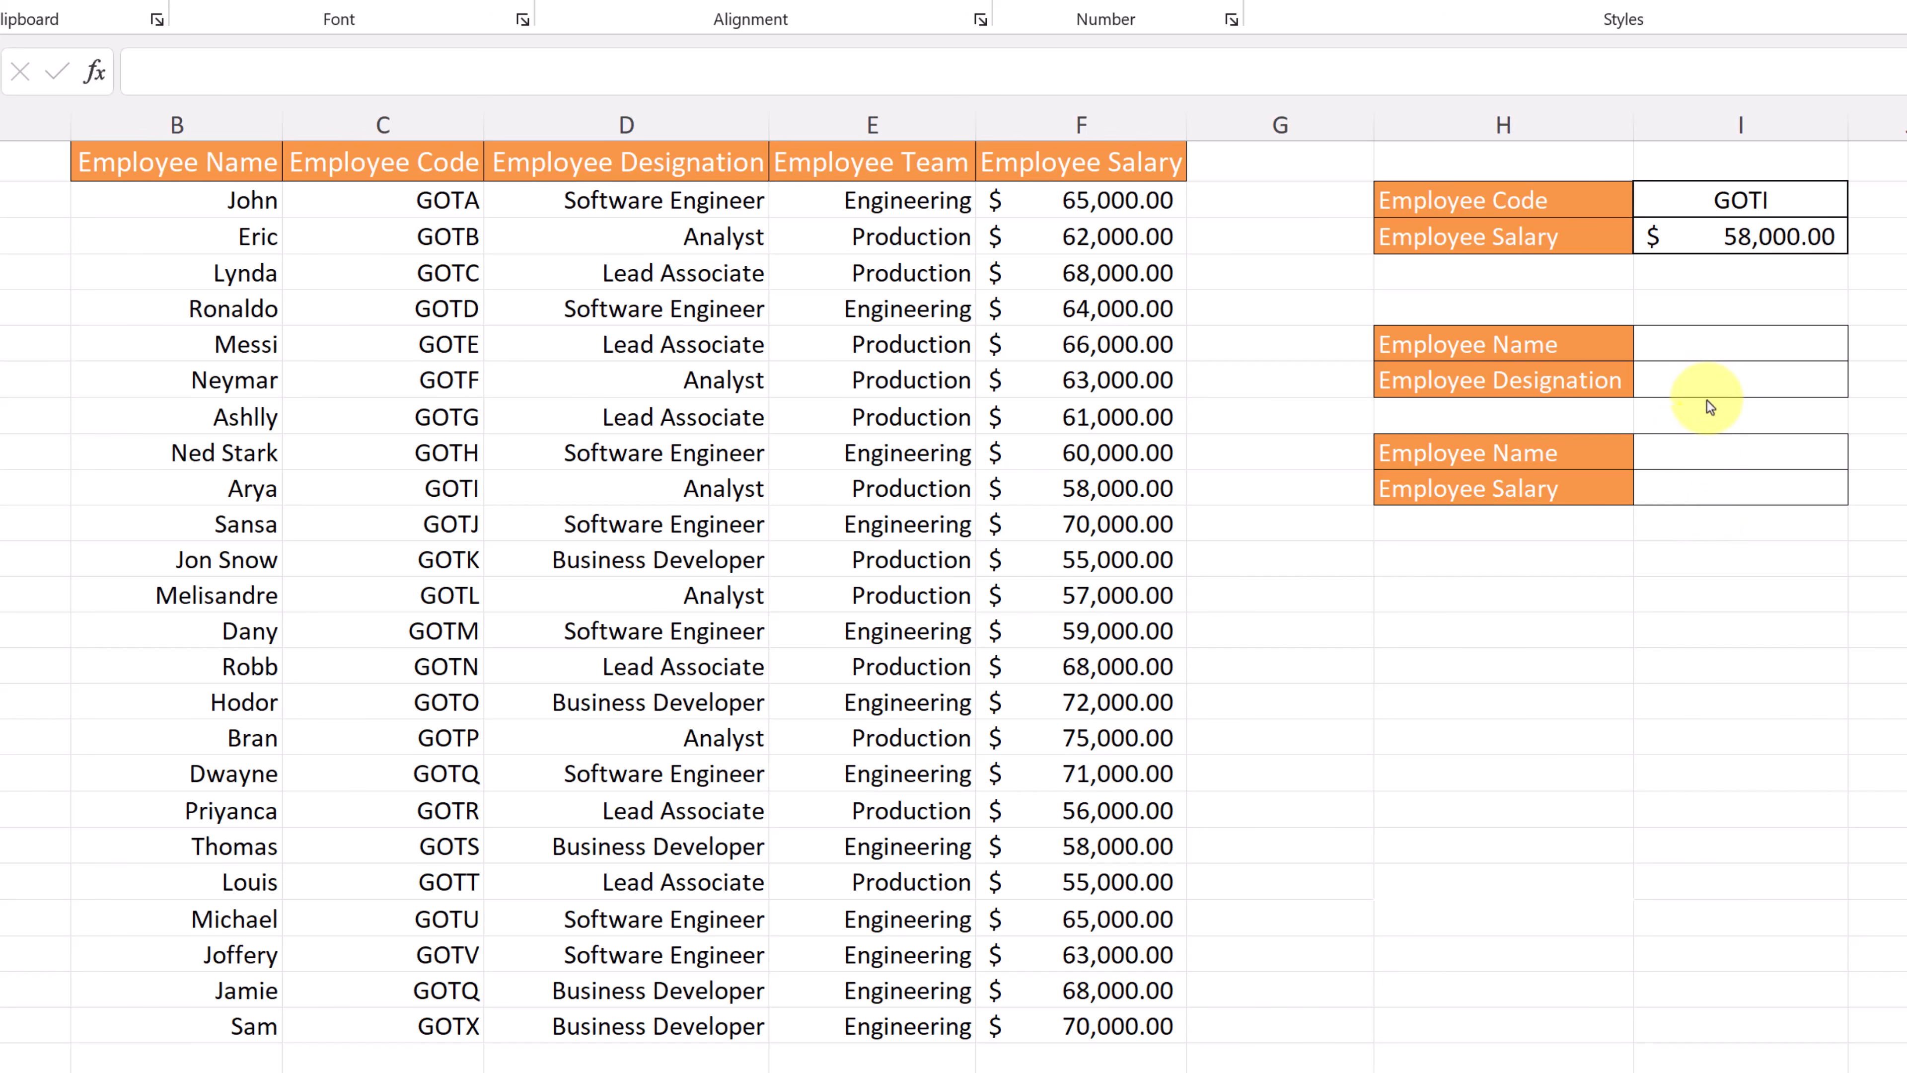
Insert the VLOOKUP function into the Employee Designation result cell I7 by searching the function library for "vlo"
left_click(1725, 384)
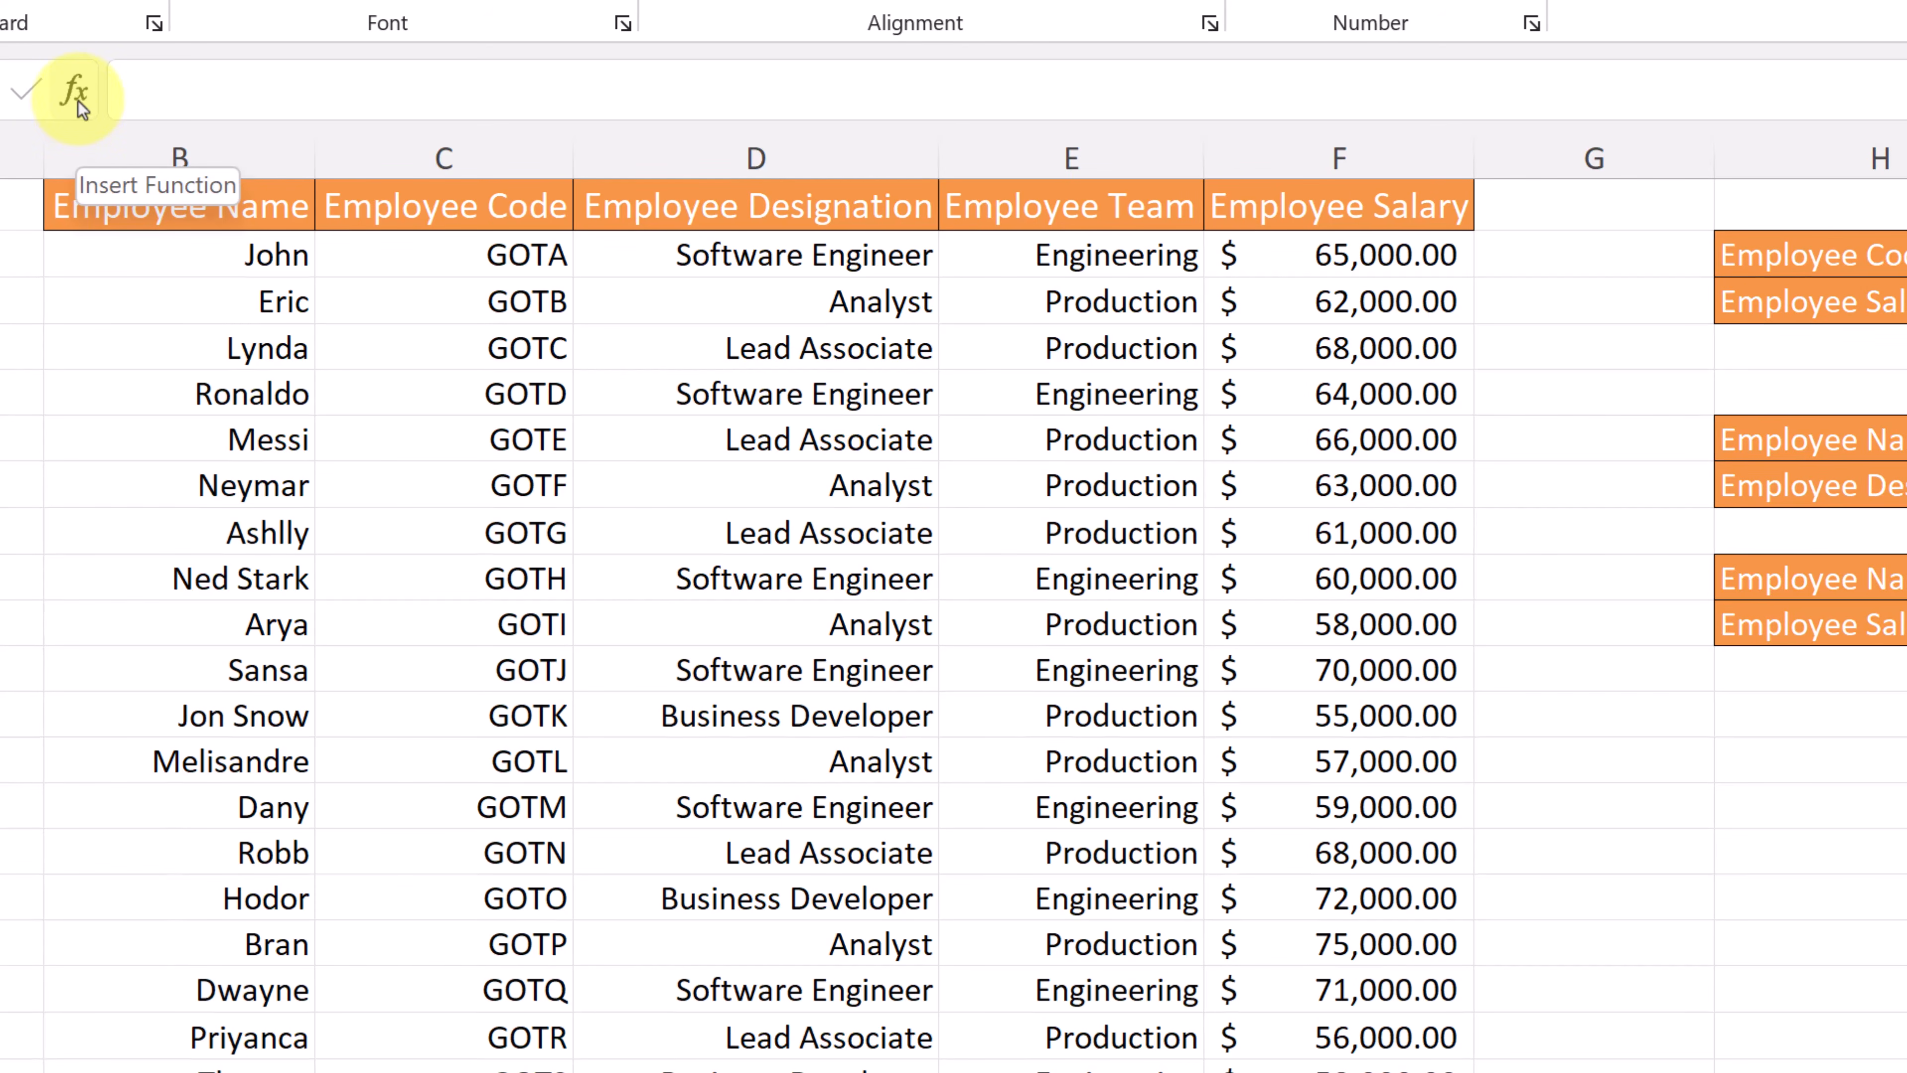
left_click(78, 101)
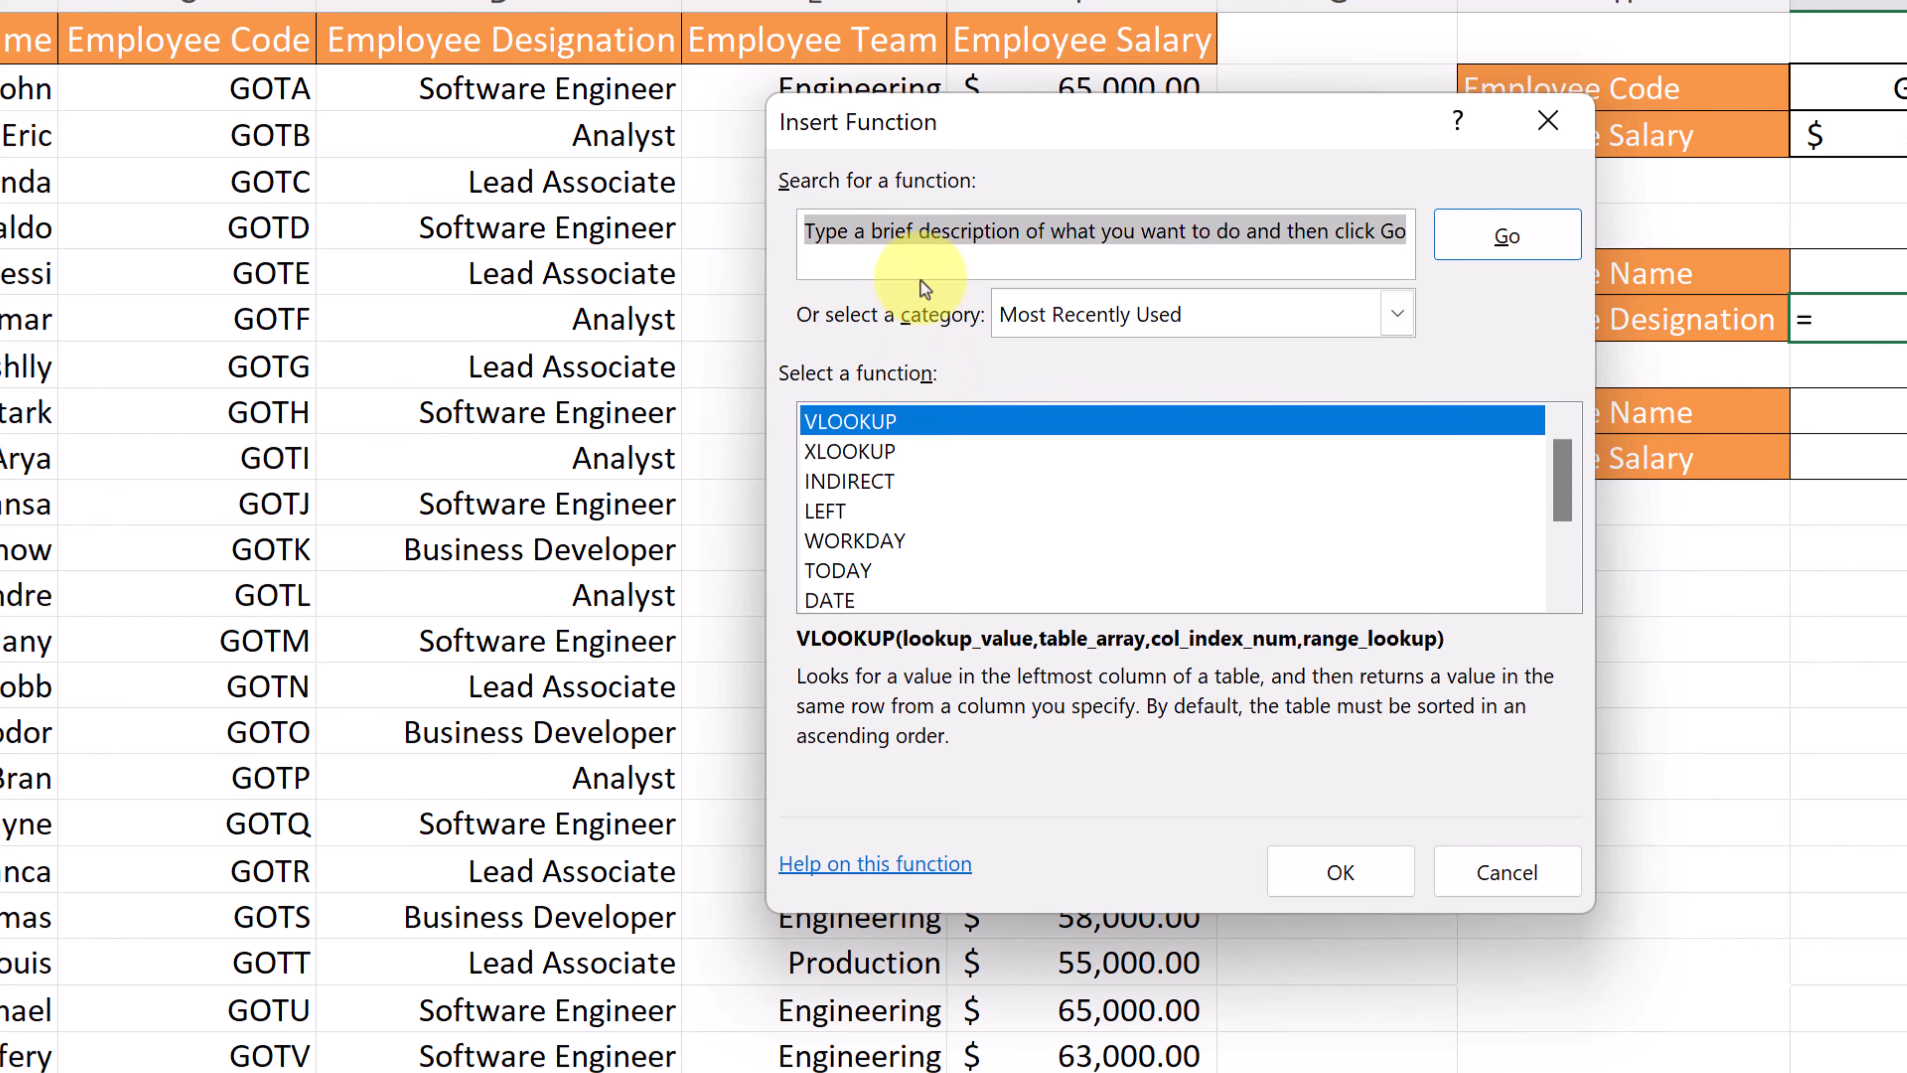
type("vlo")
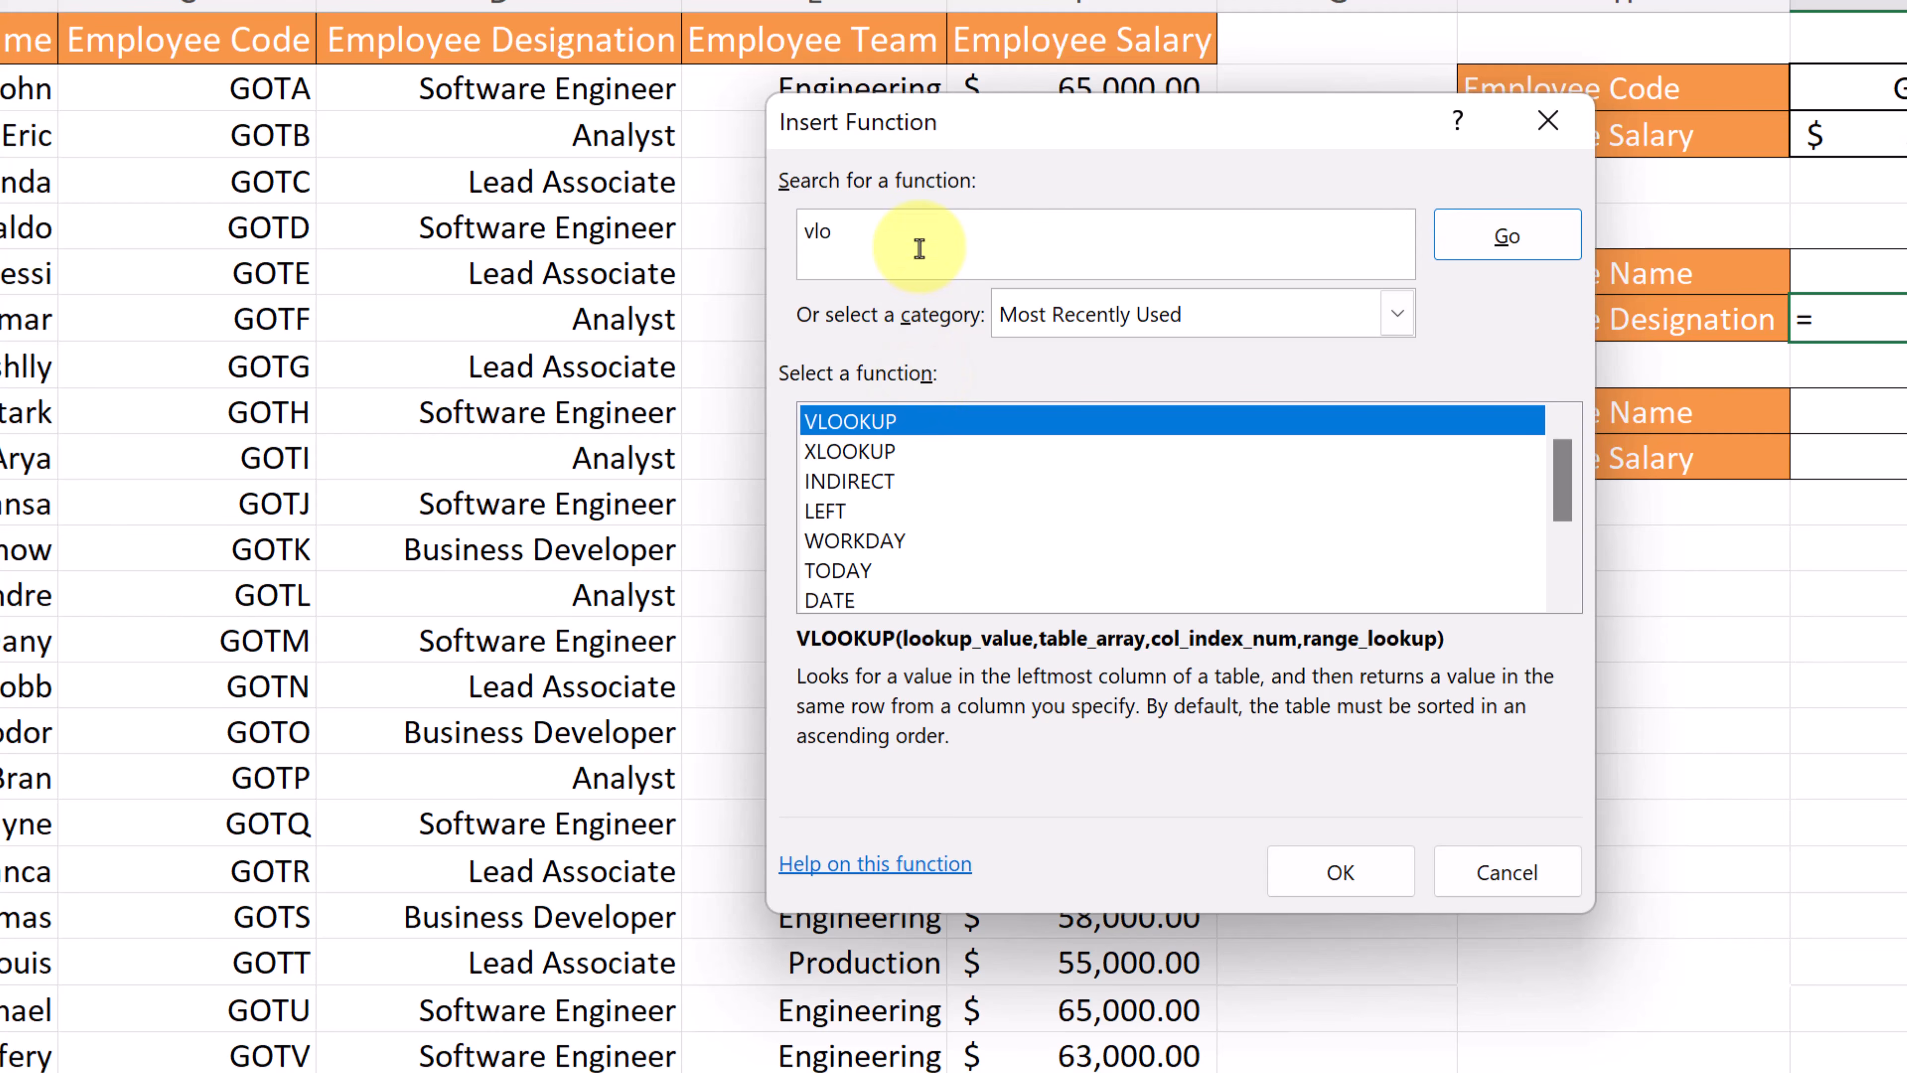
left_click(1498, 259)
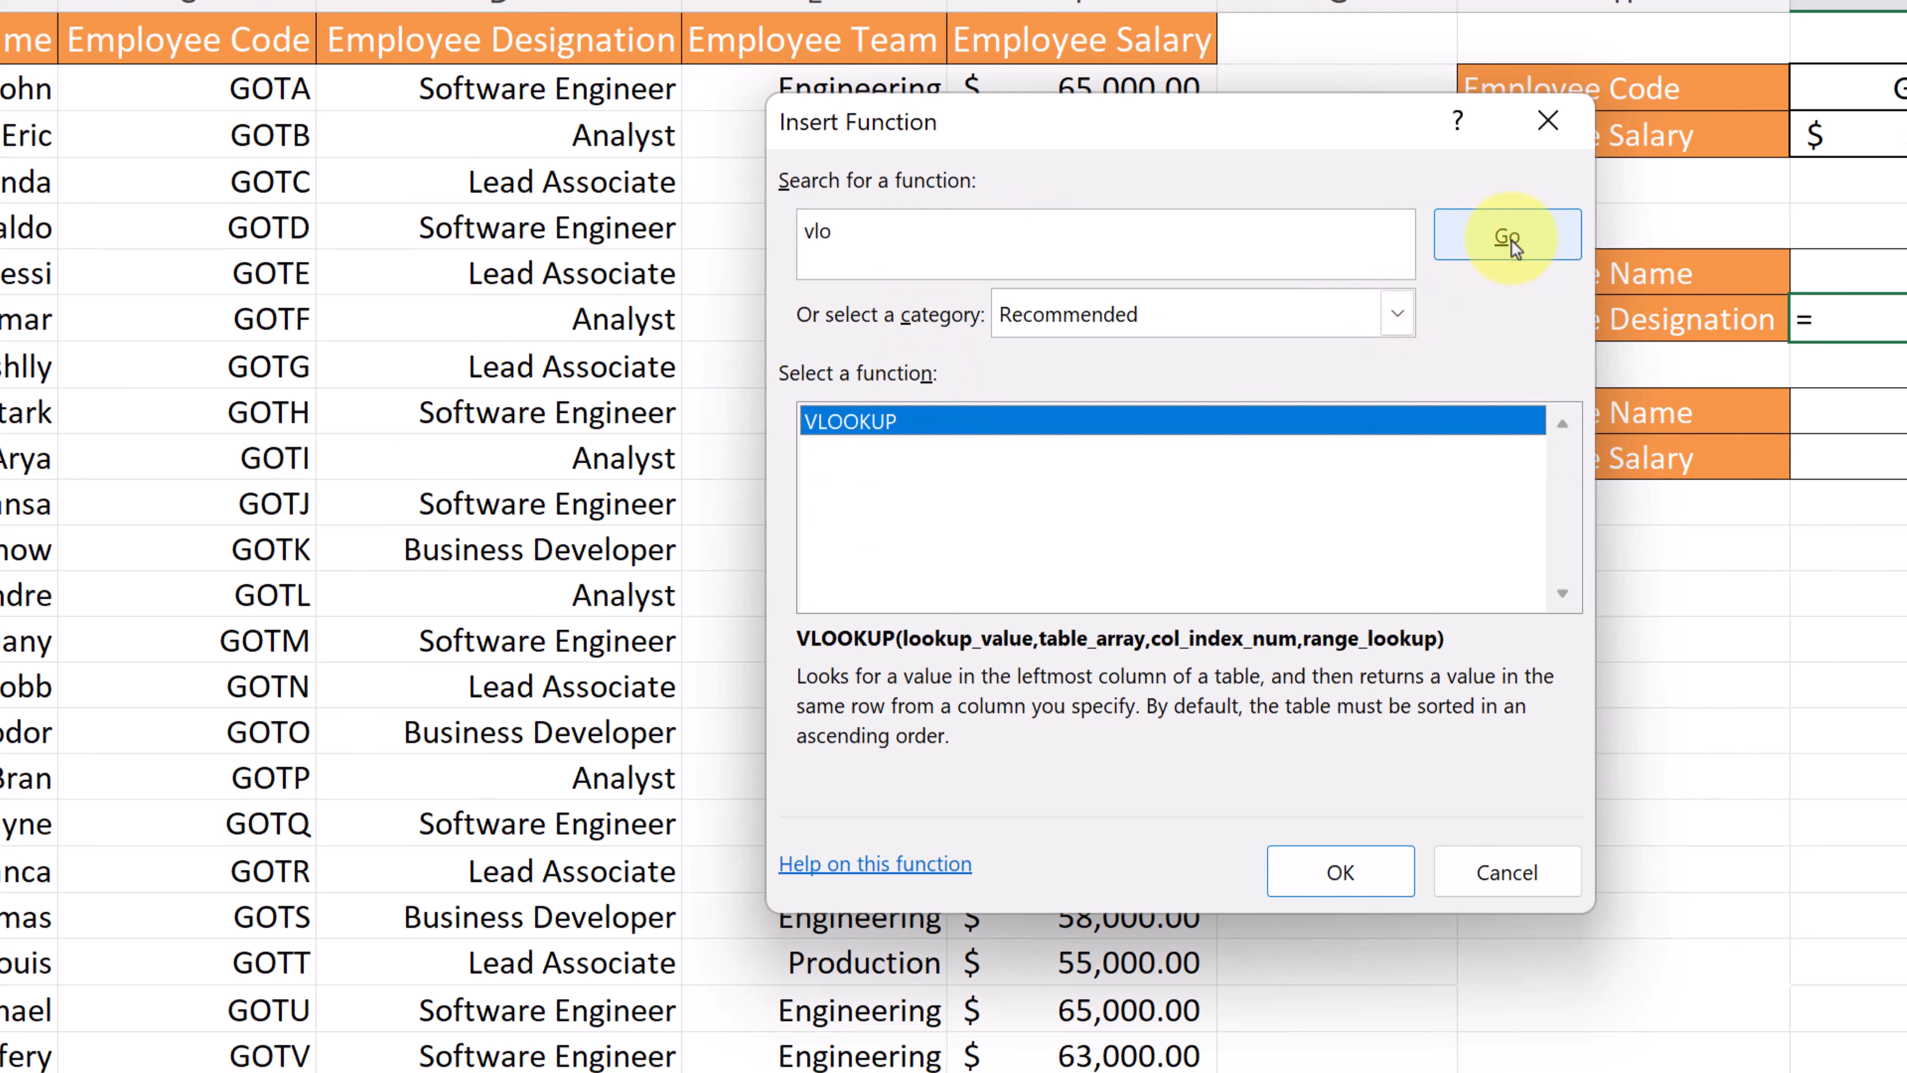
double_click(867, 424)
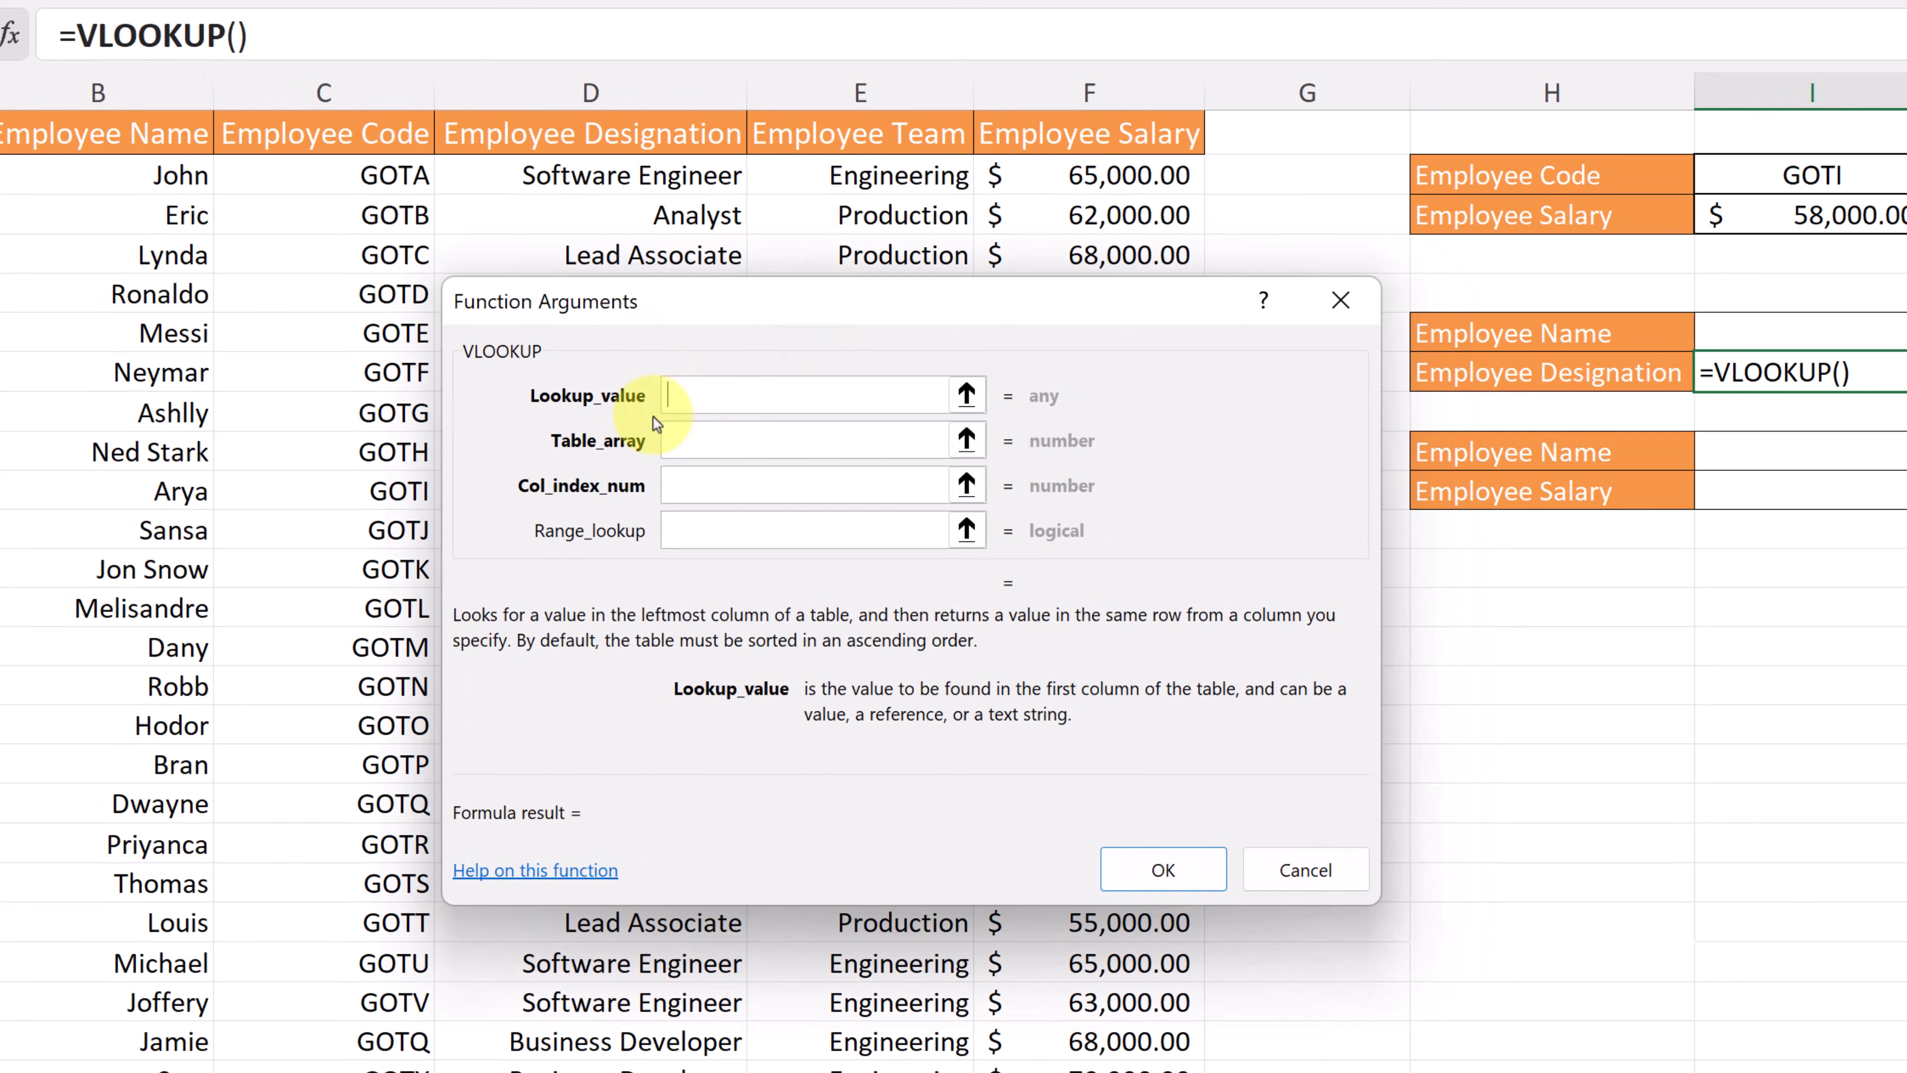
Set the VLOOKUP lookup value to I6 and the table array to B2:D25
left_click(1788, 329)
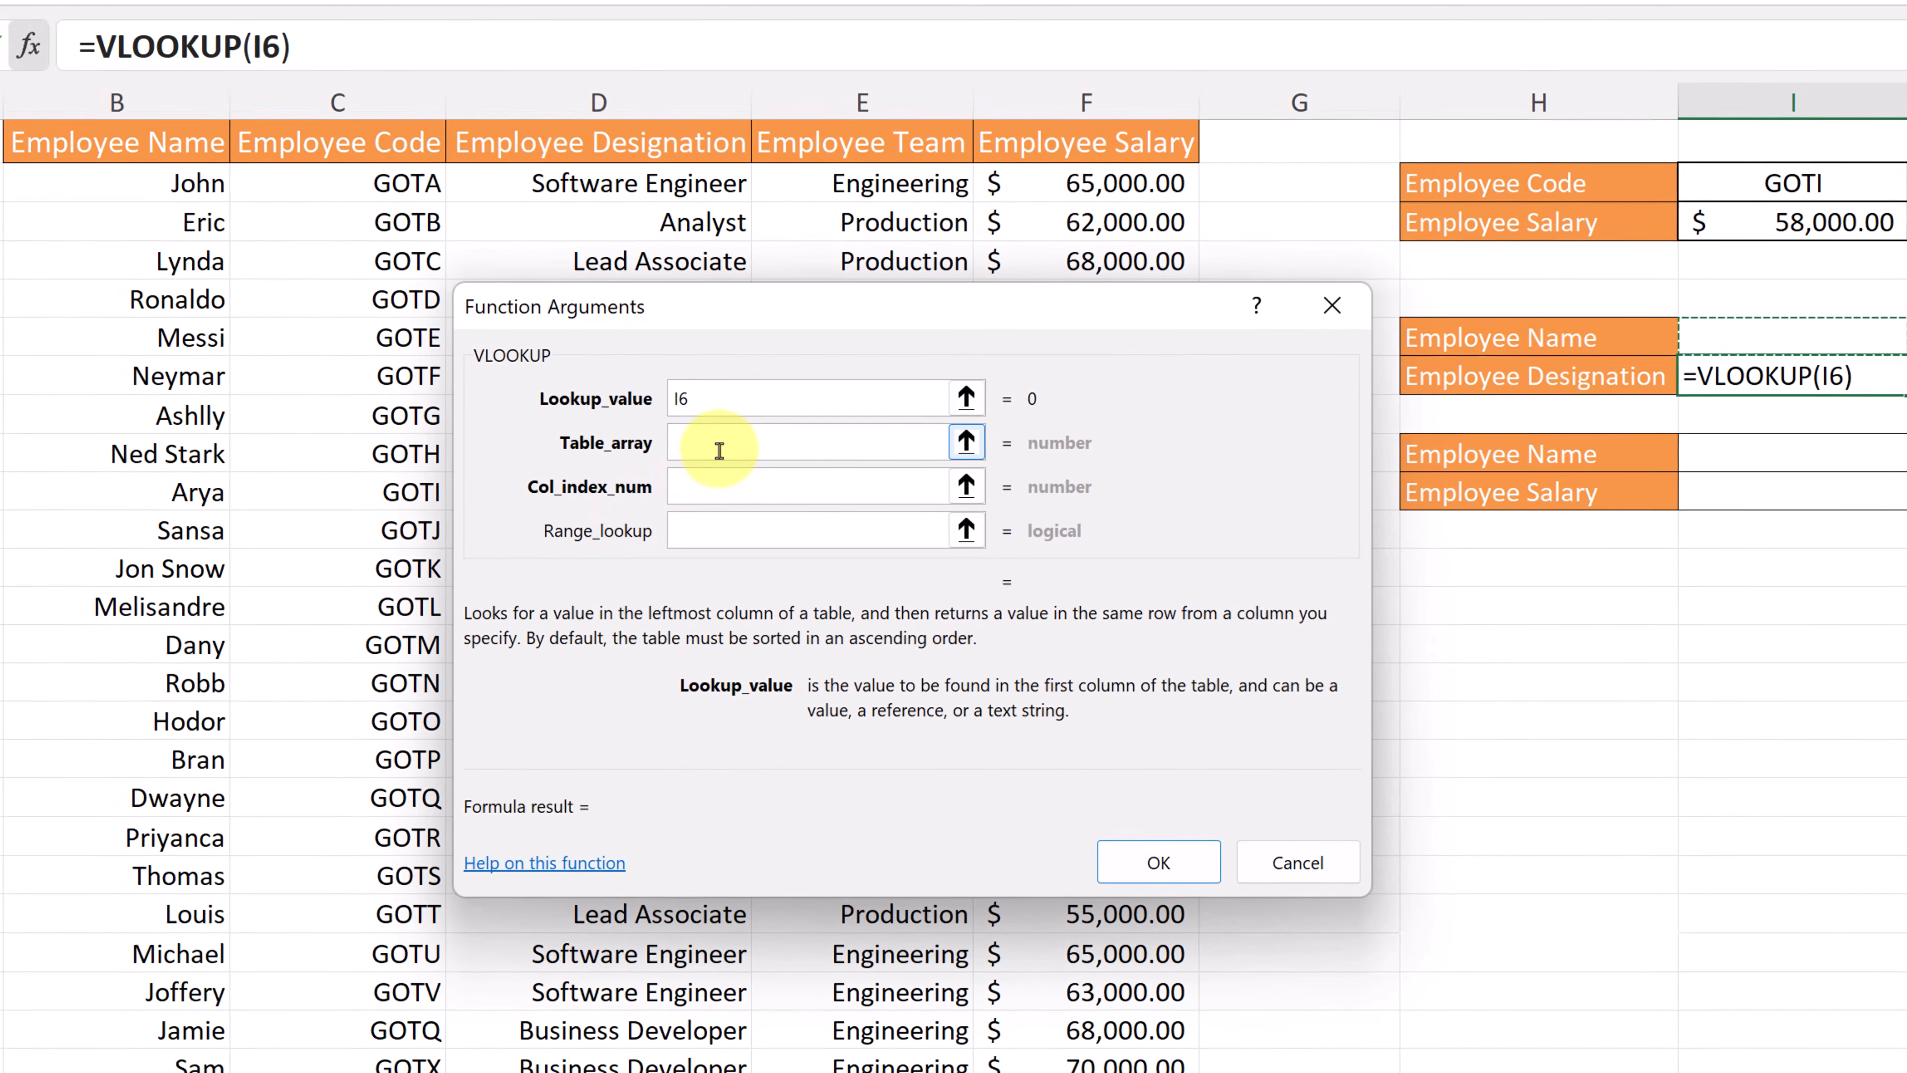
left_click(714, 449)
left_click_drag(749, 324, 1265, 278)
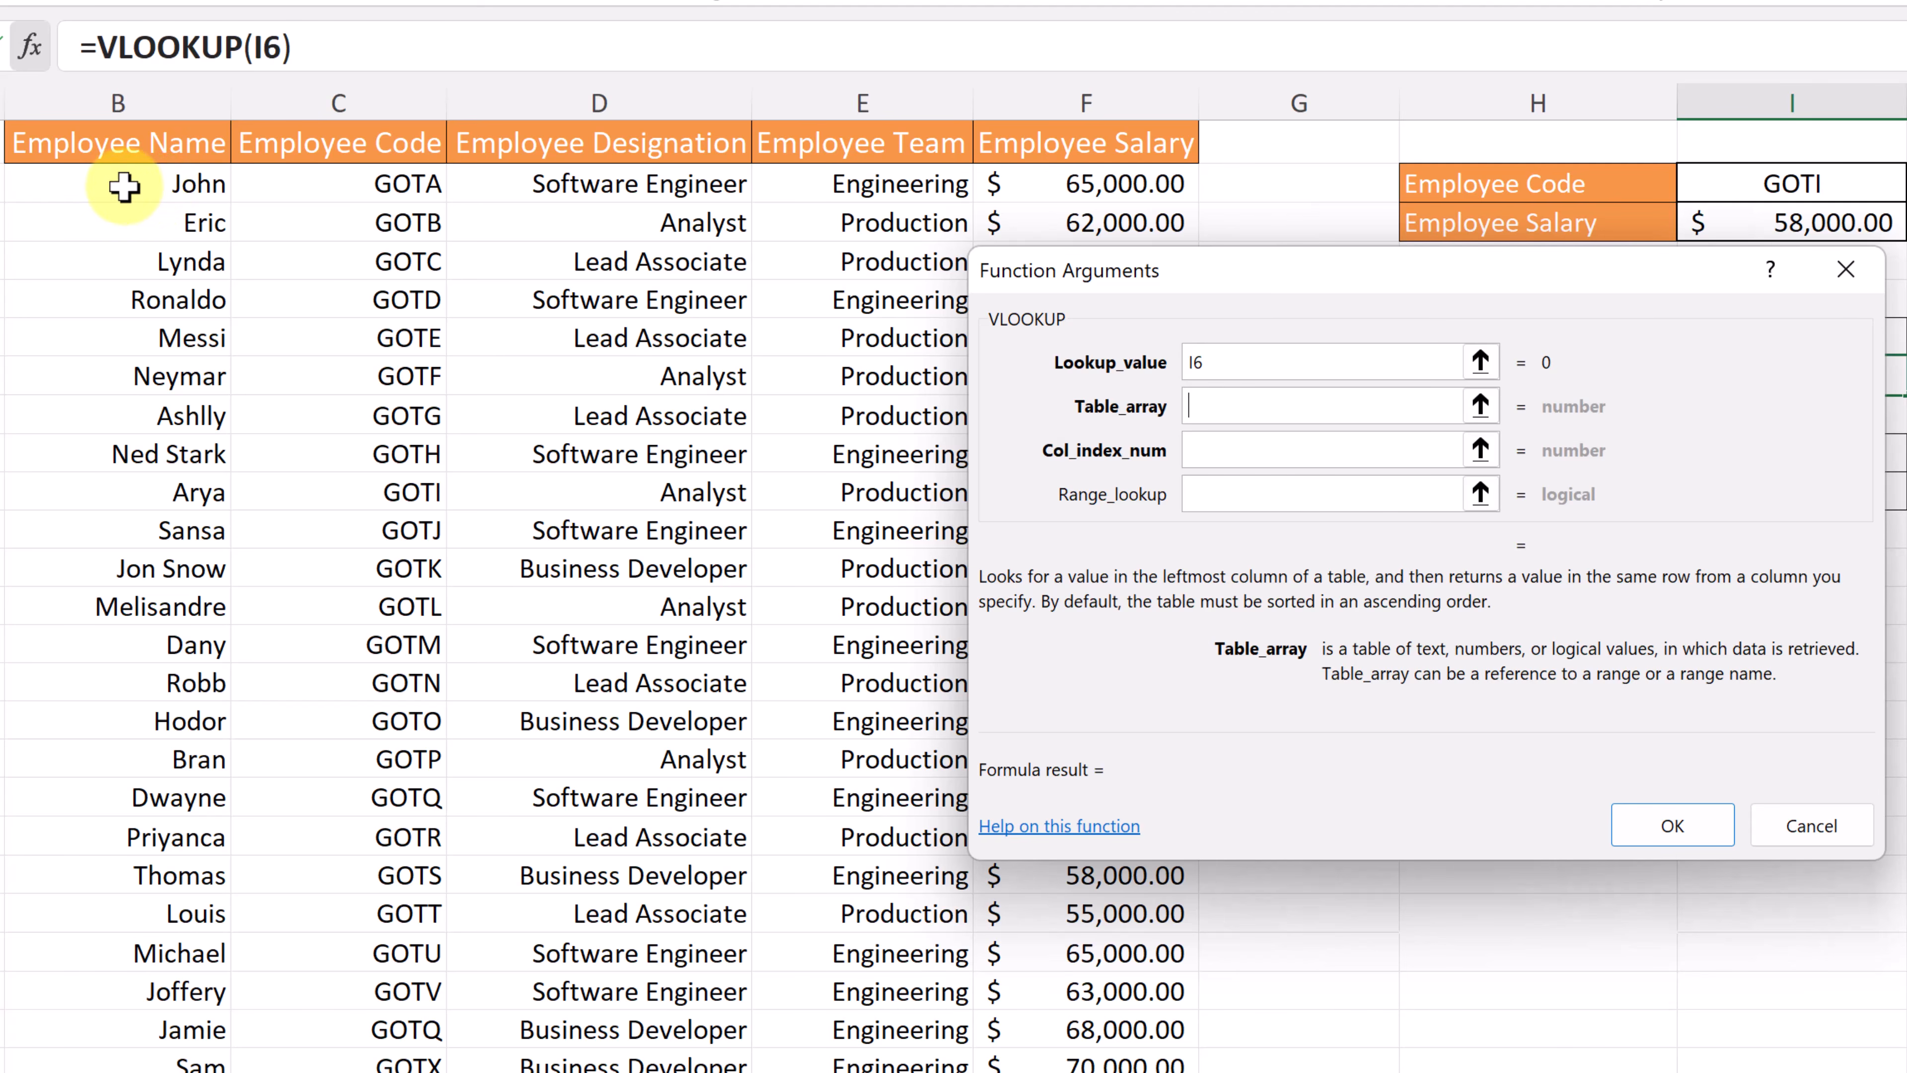
left_click_drag(97, 188, 722, 1063)
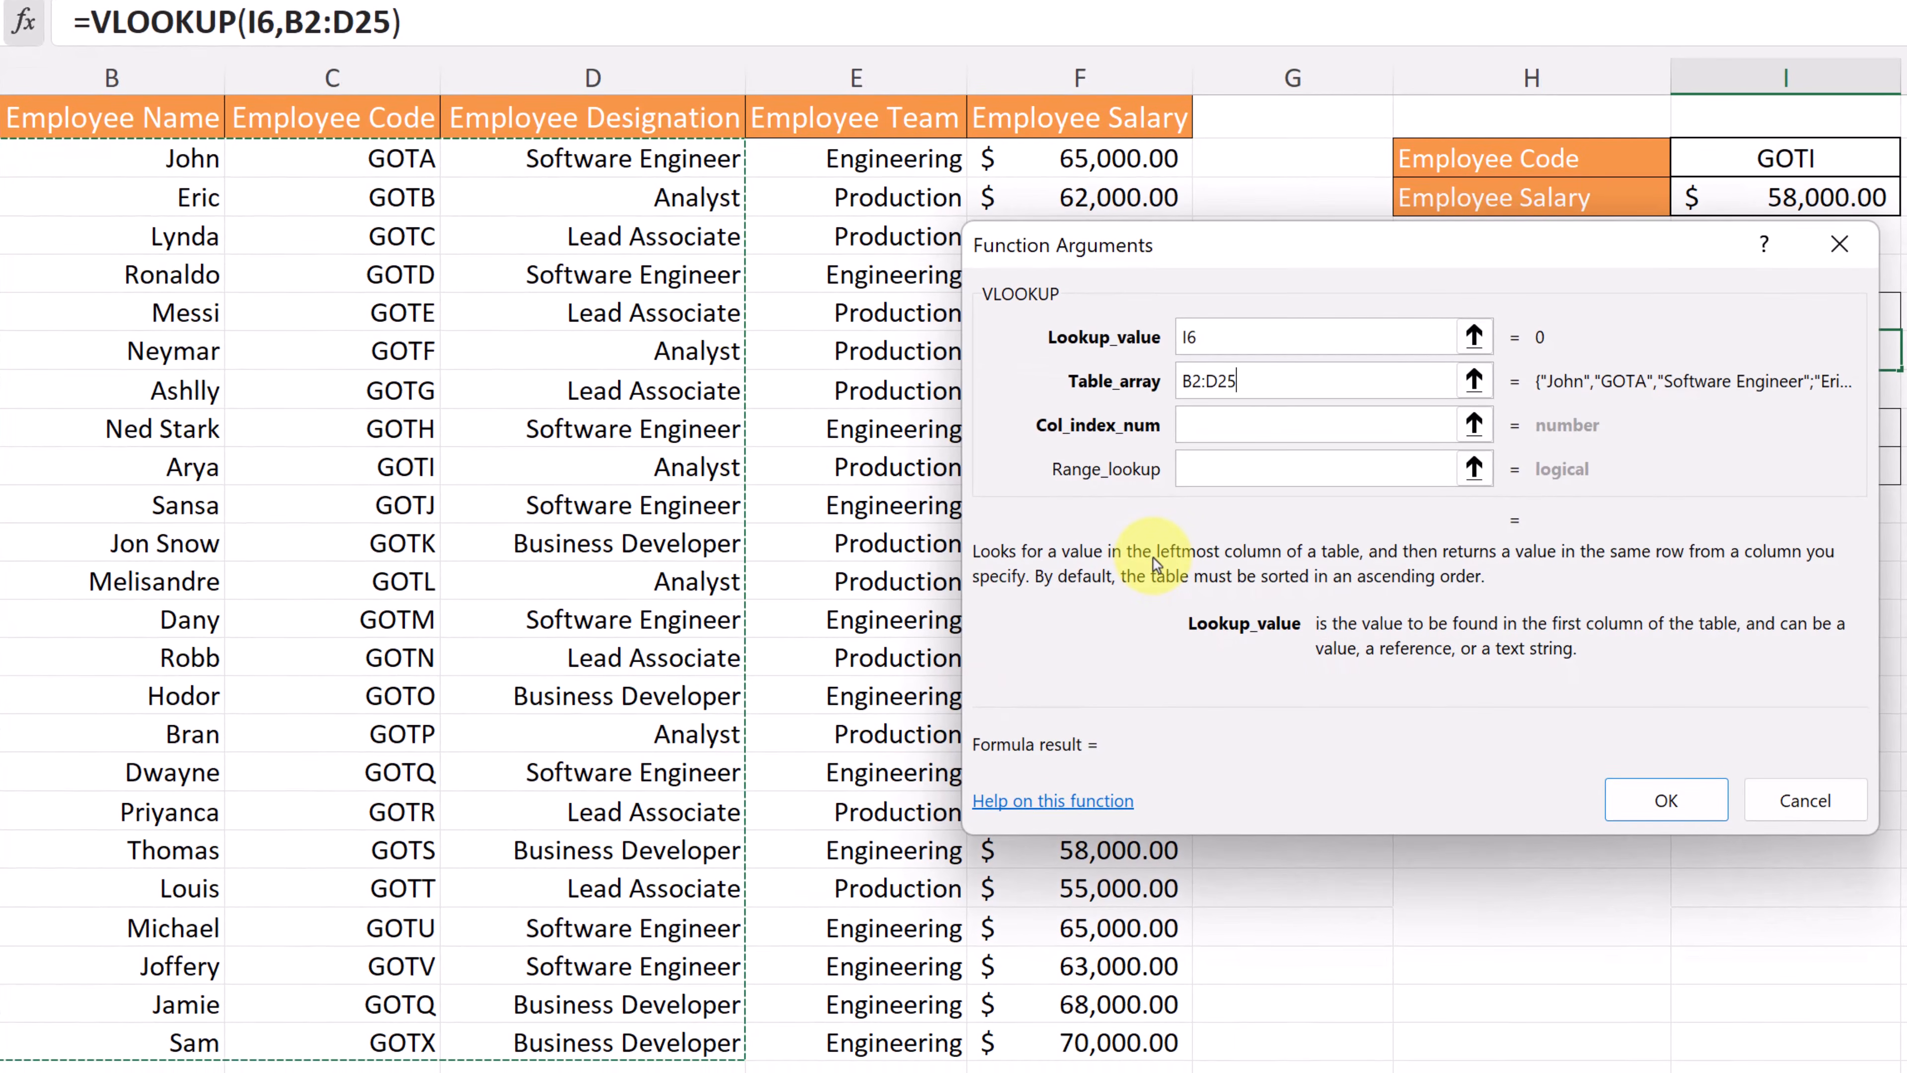
Set the column index number to 3 and the range lookup to FALSE, completing the designation lookup formula
left_click(1213, 423)
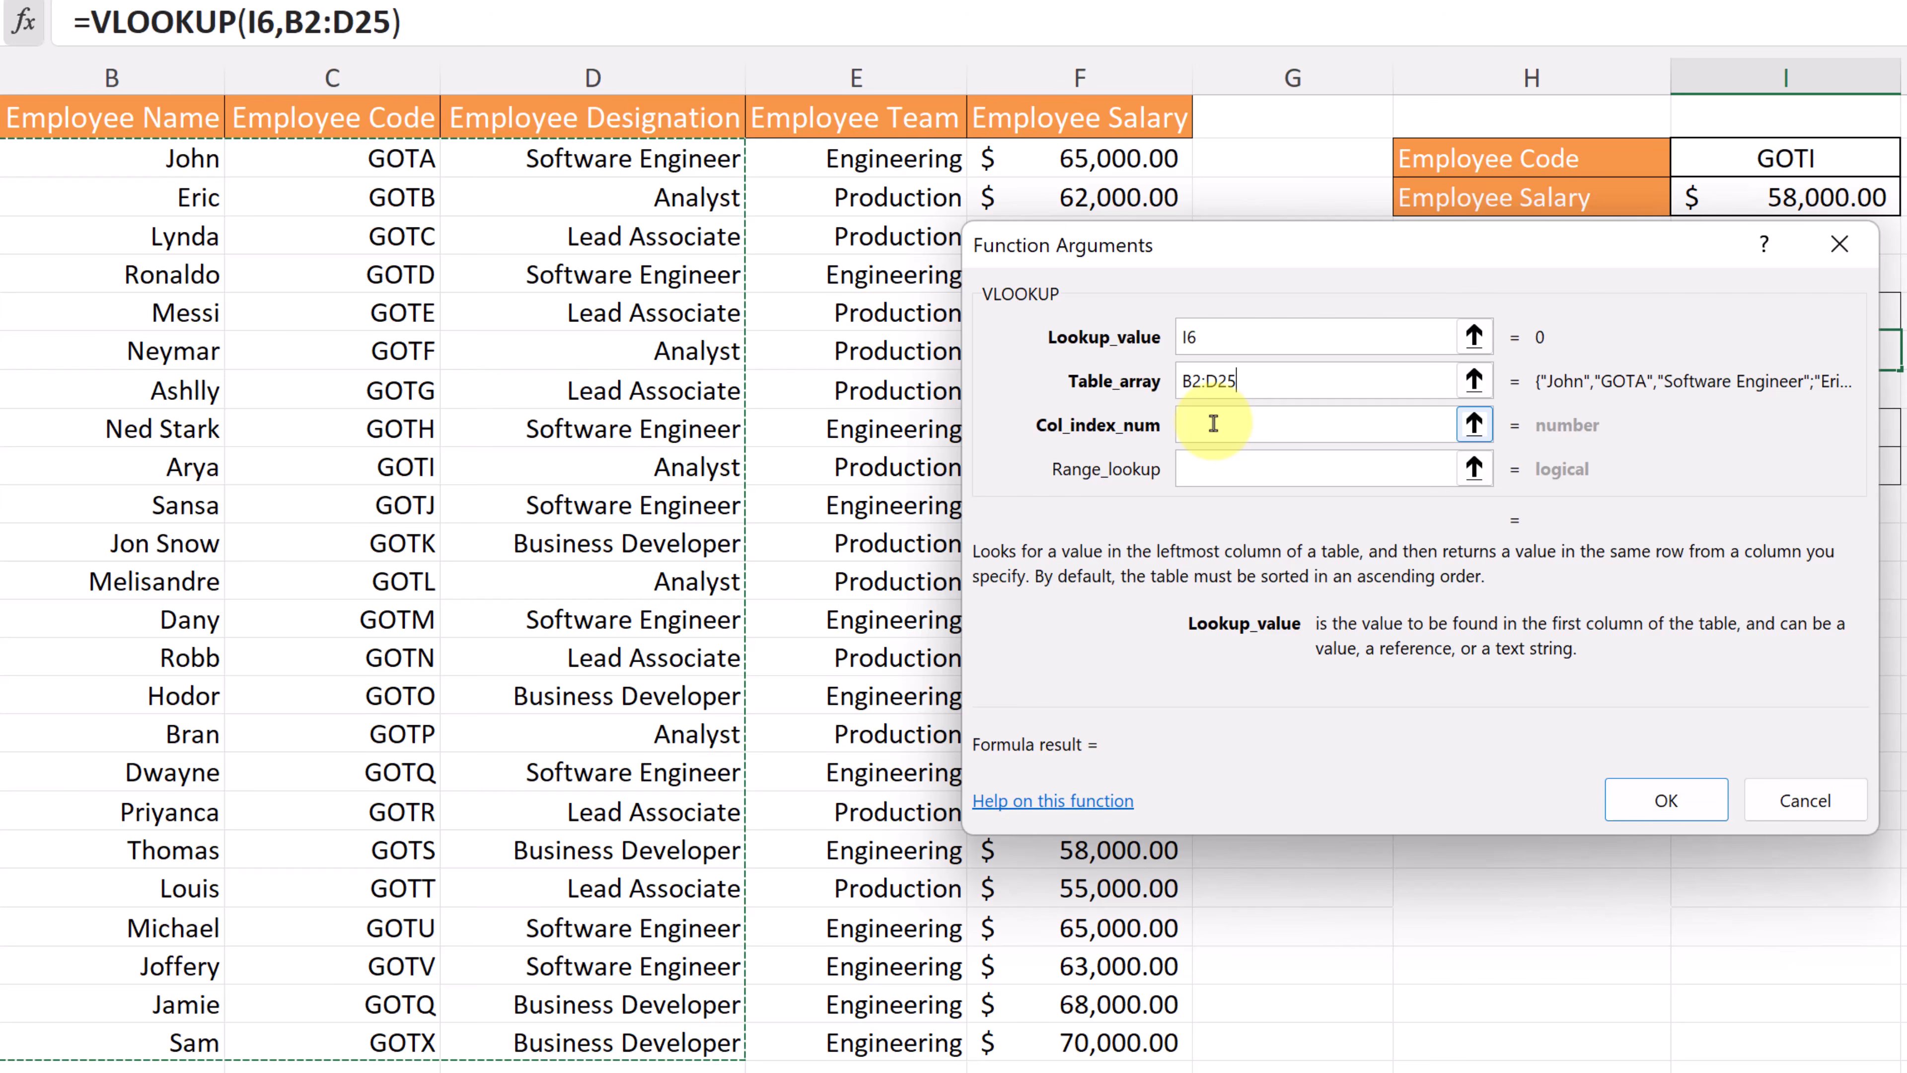
left_click(1214, 424)
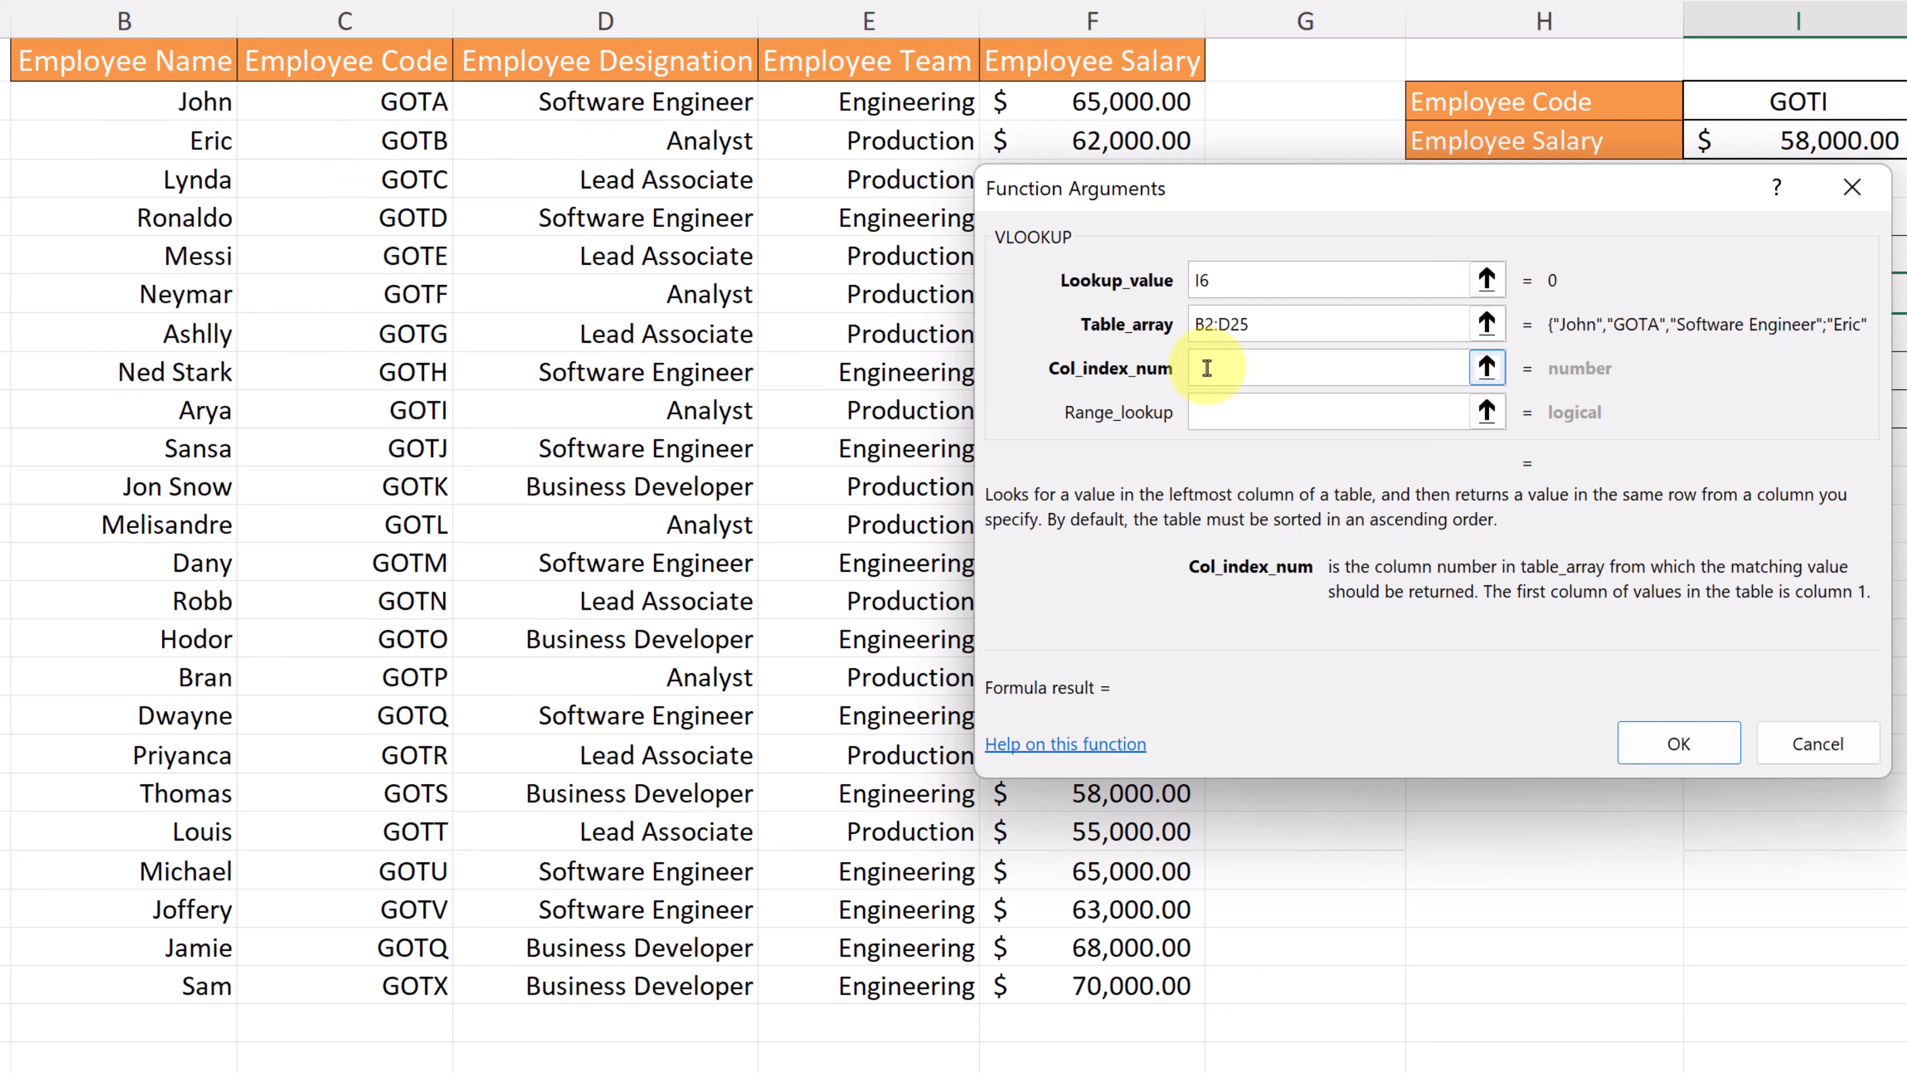
left_click(1231, 366)
type("3")
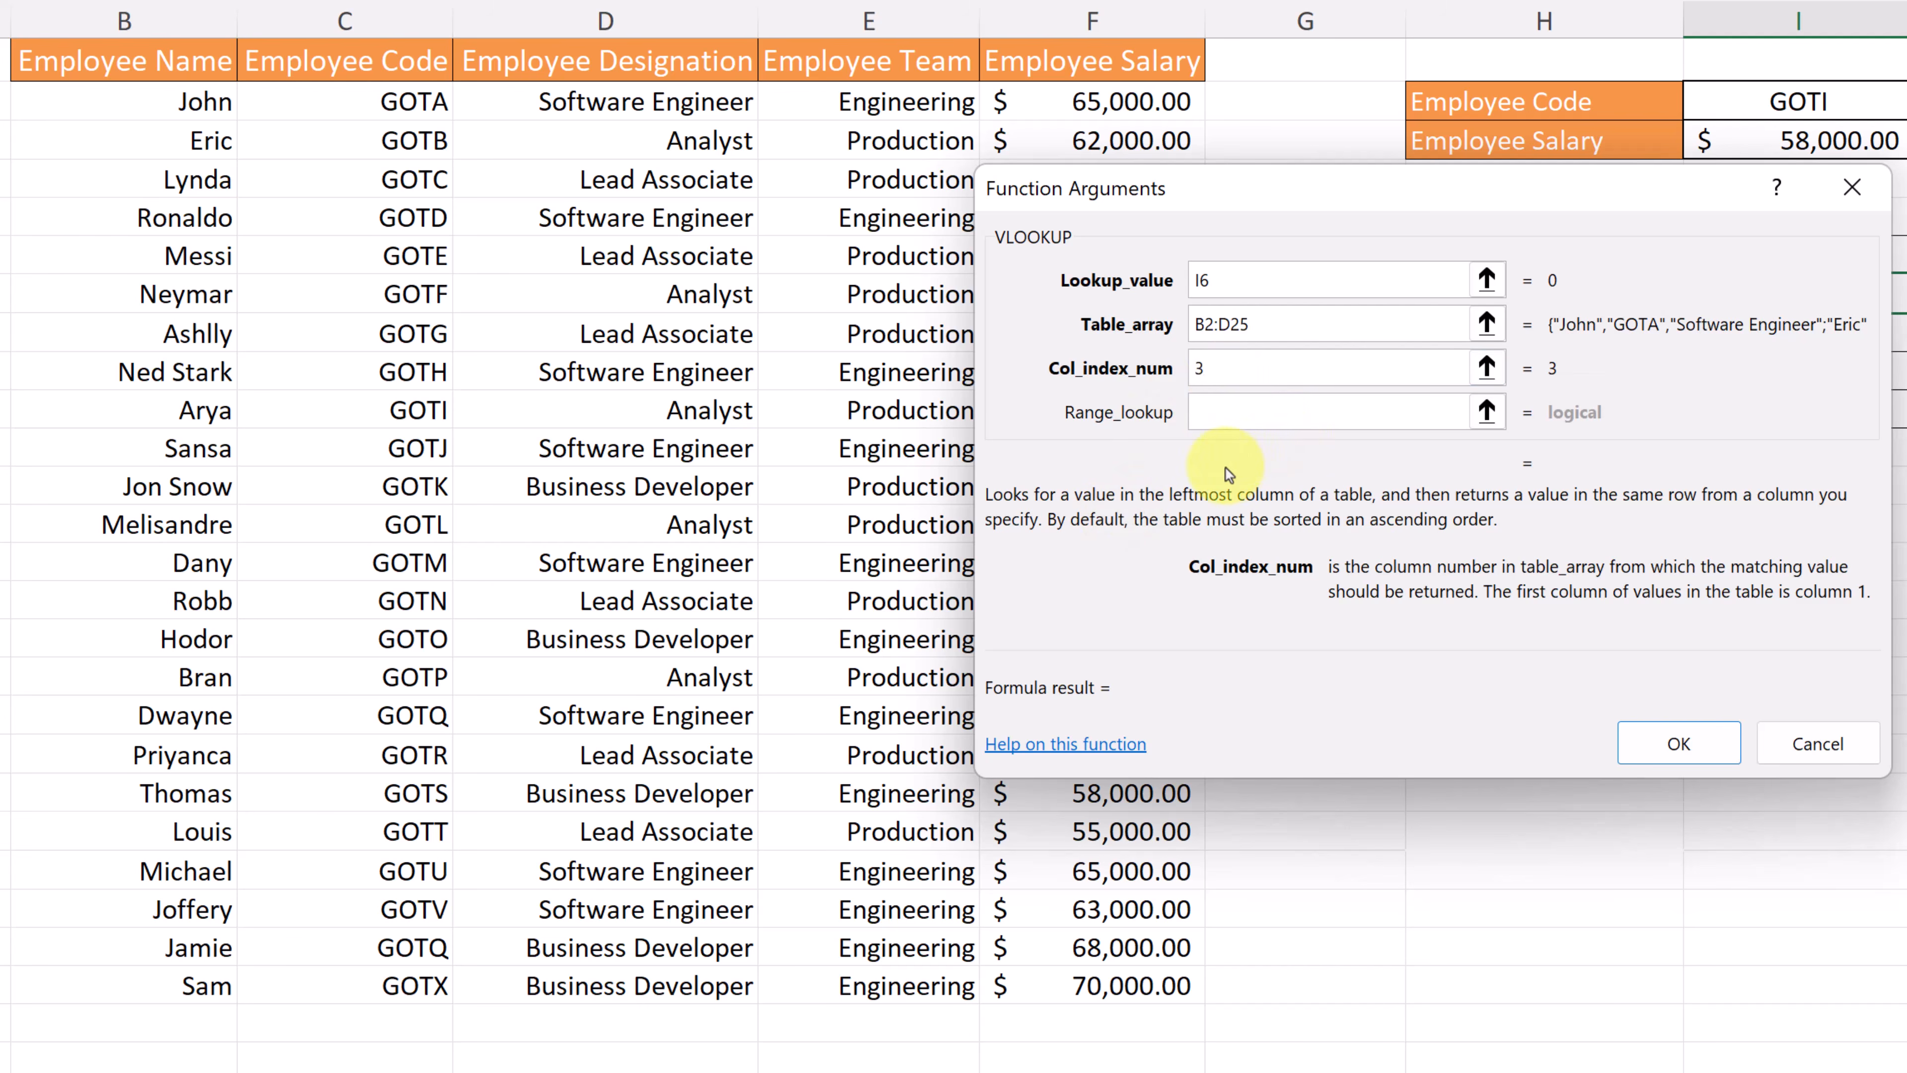
left_click(1214, 415)
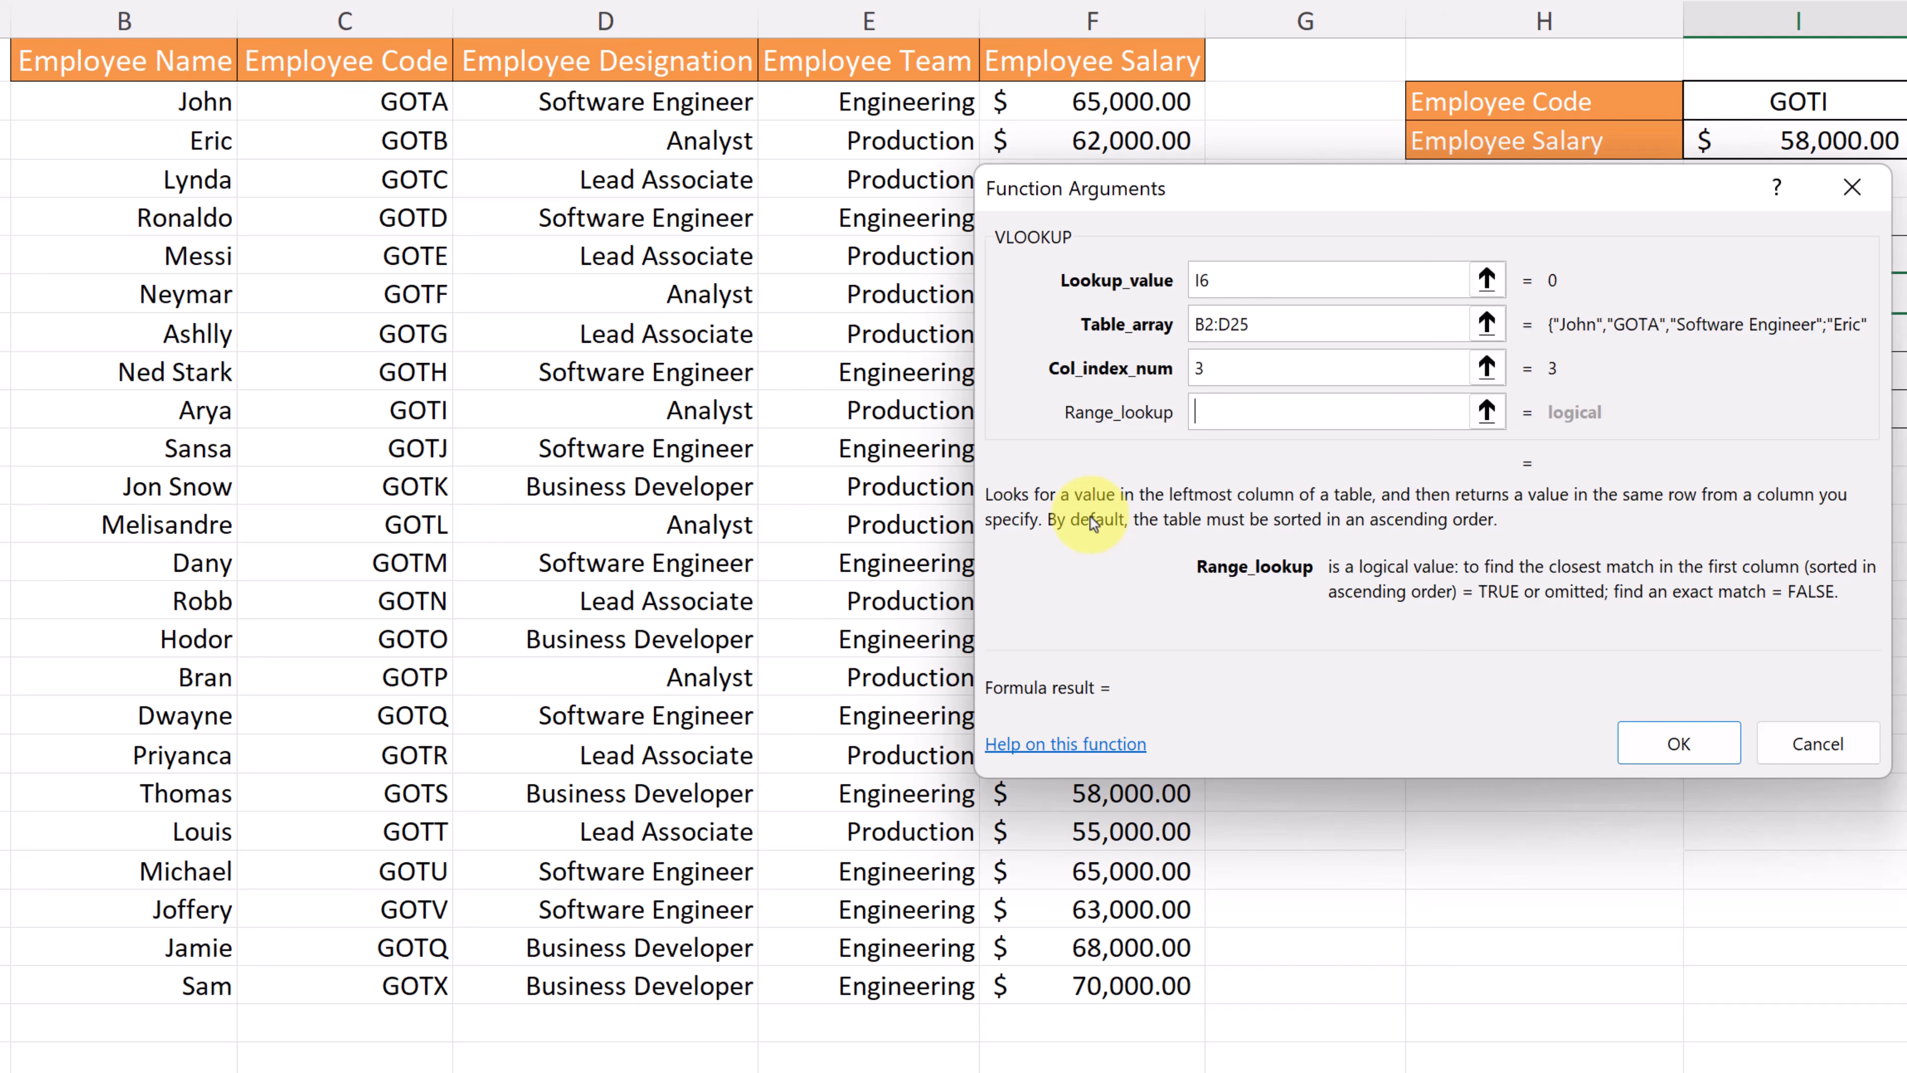
type("FALSE")
left_click(1675, 746)
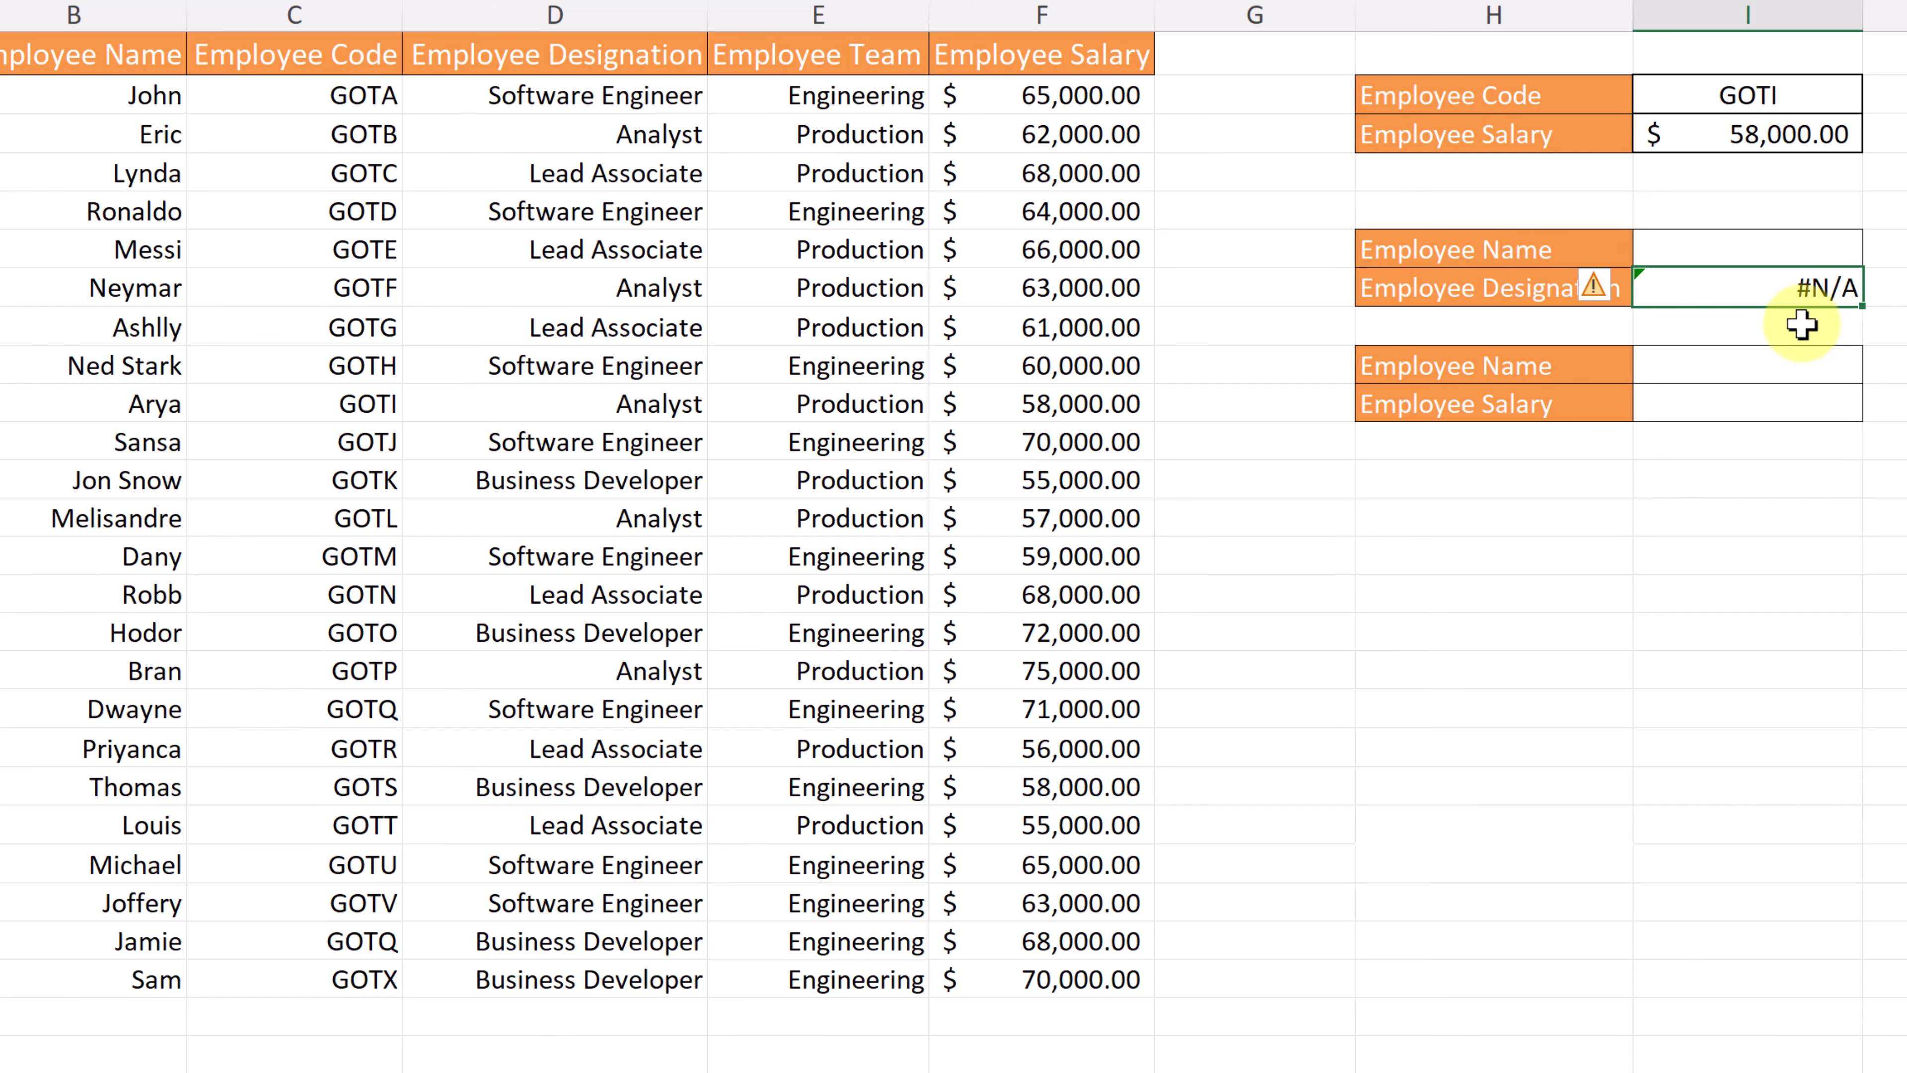
Test the designation lookup by entering the employee name from B2 in I6, then replacing it with the name from B17
left_click(1762, 249)
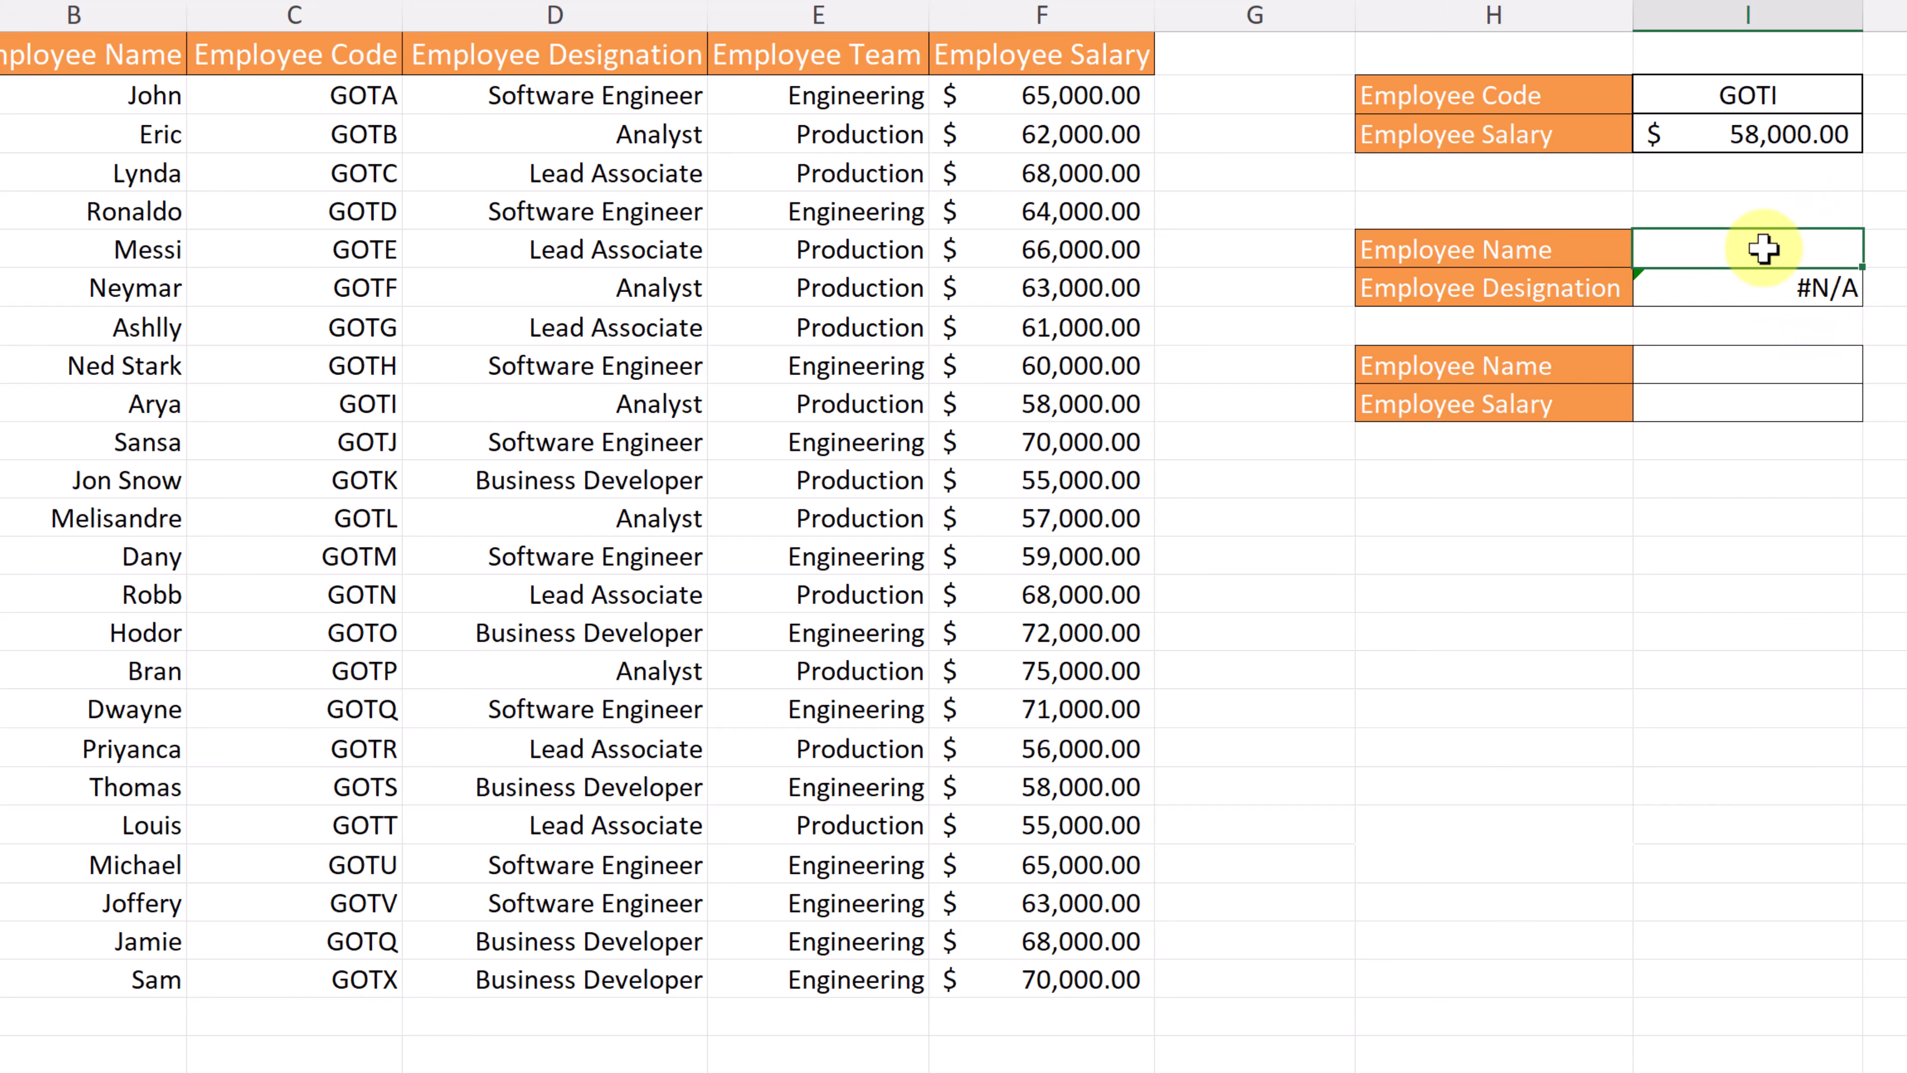
type("John")
key("Return")
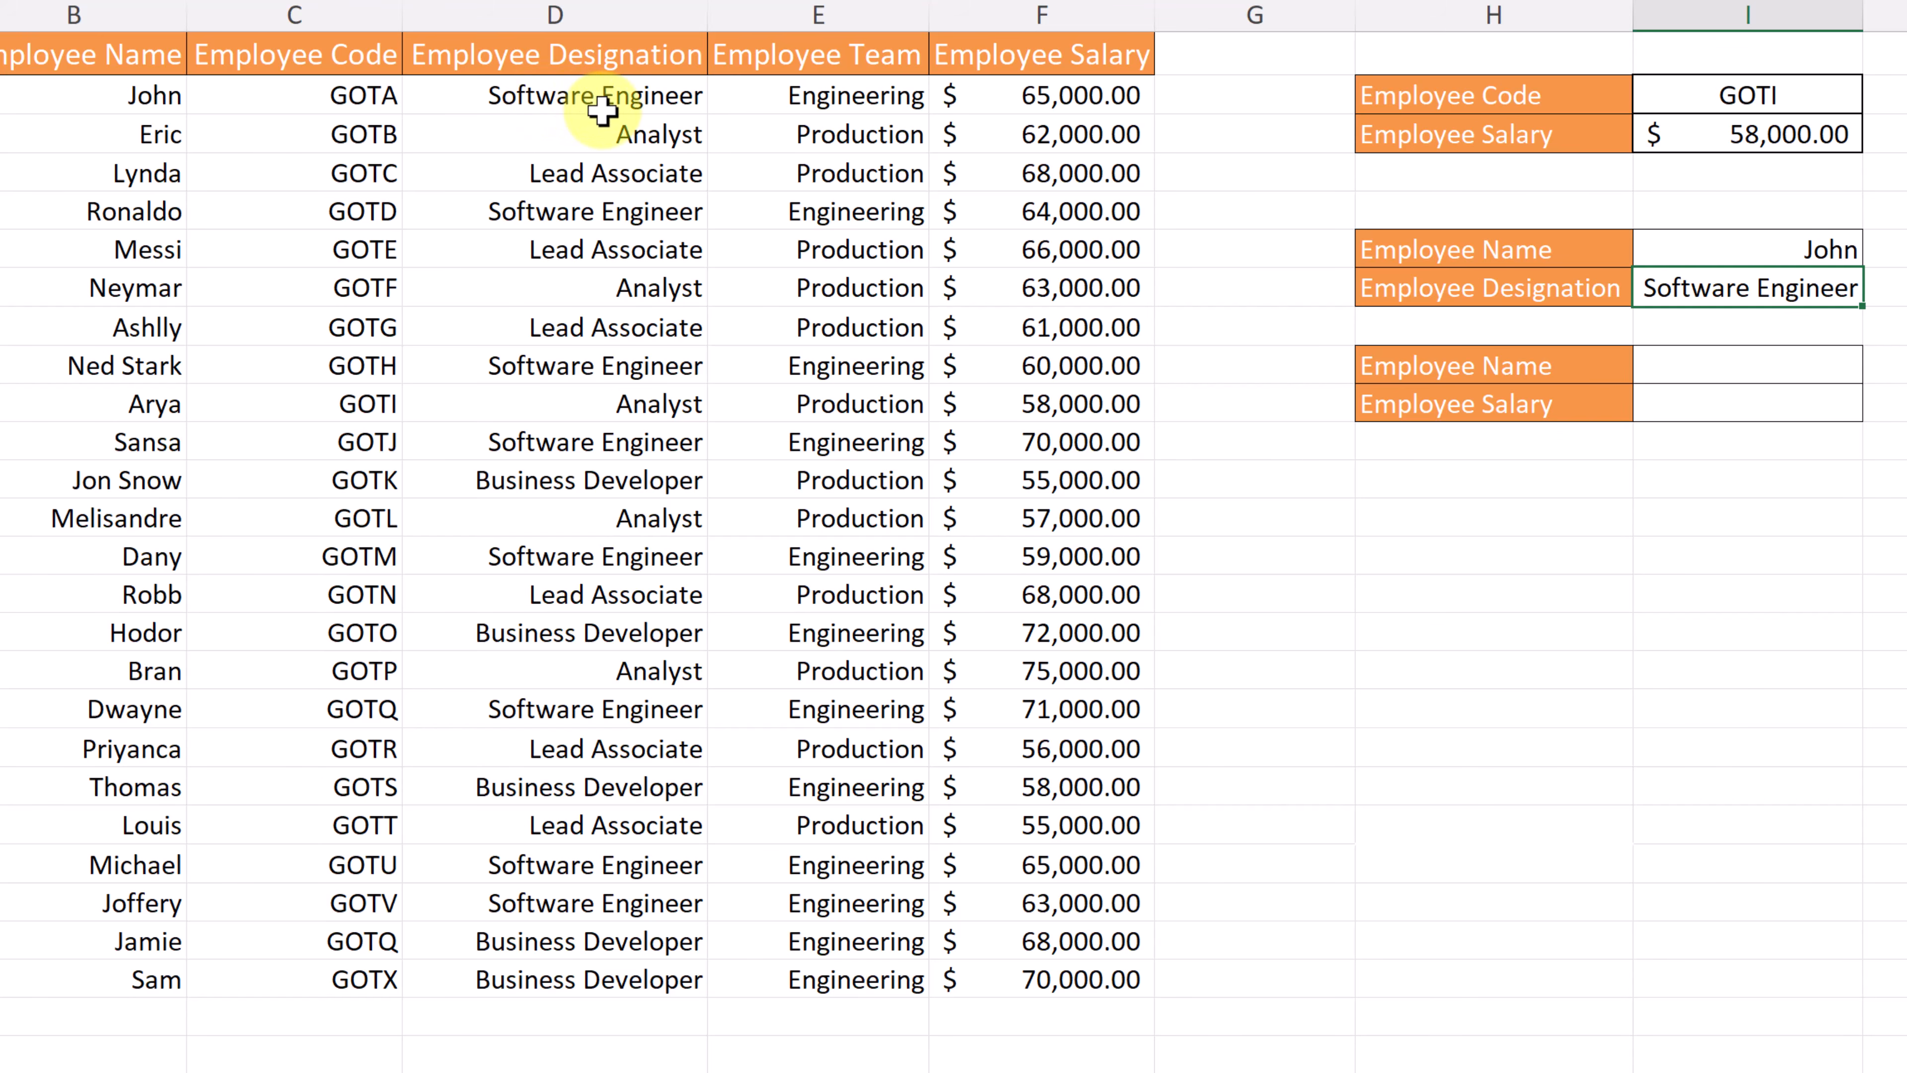
left_click(1757, 250)
type("Bran")
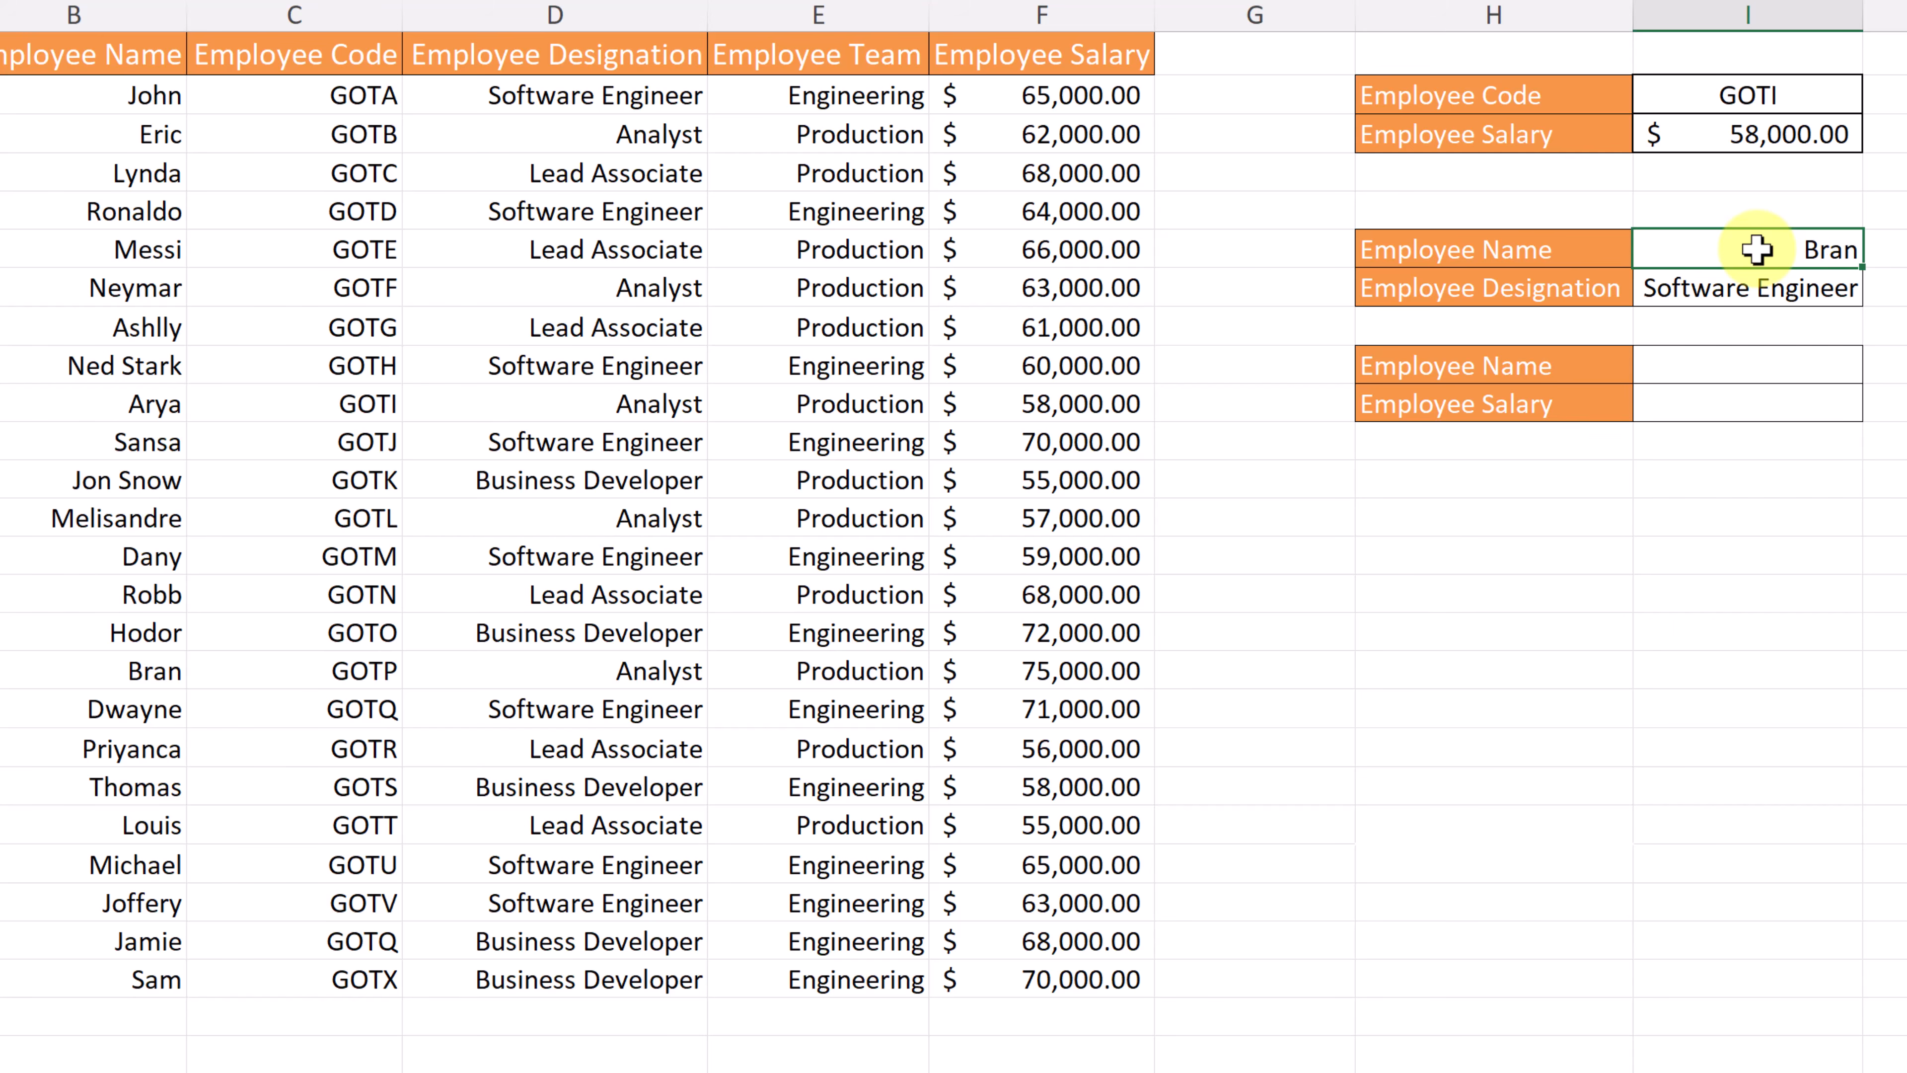
key("Return")
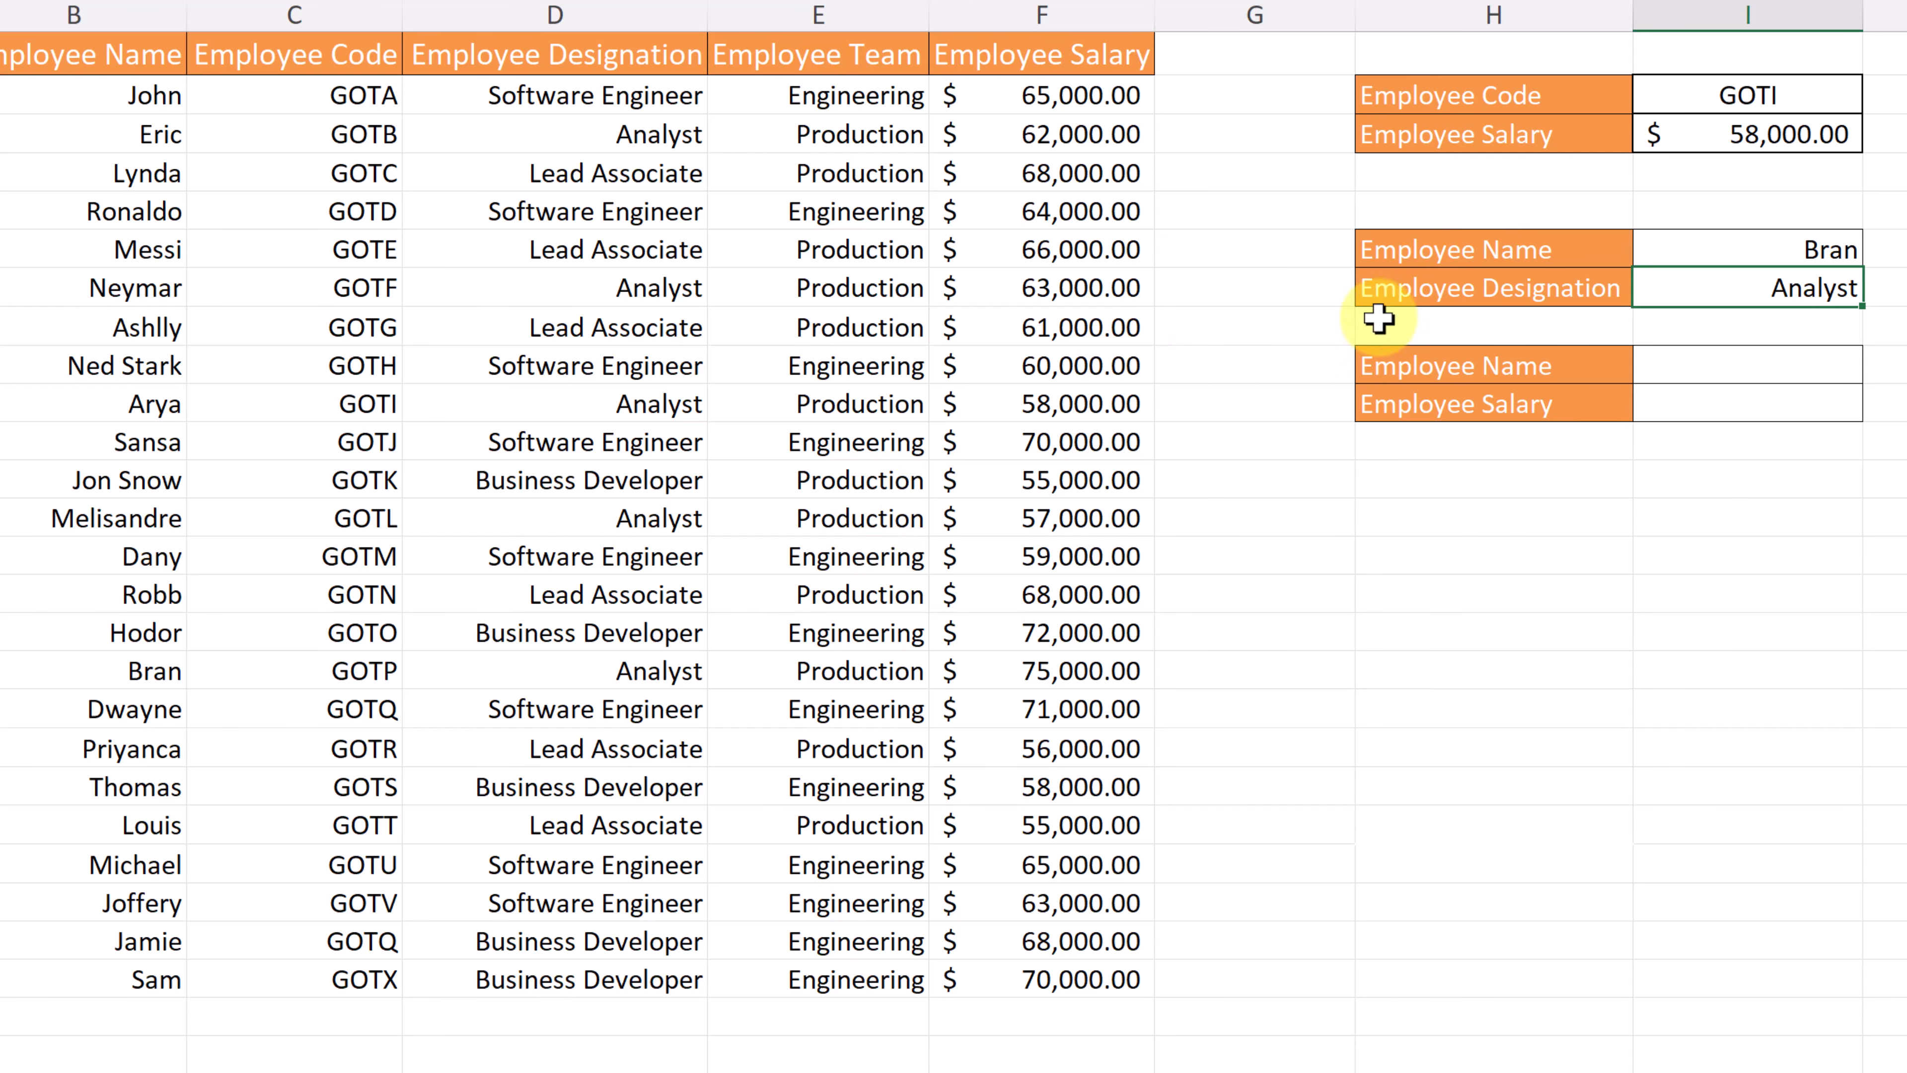
Test the exact match by adding a trailing space to the employee name in B17, and remove that space again
left_click(169, 662)
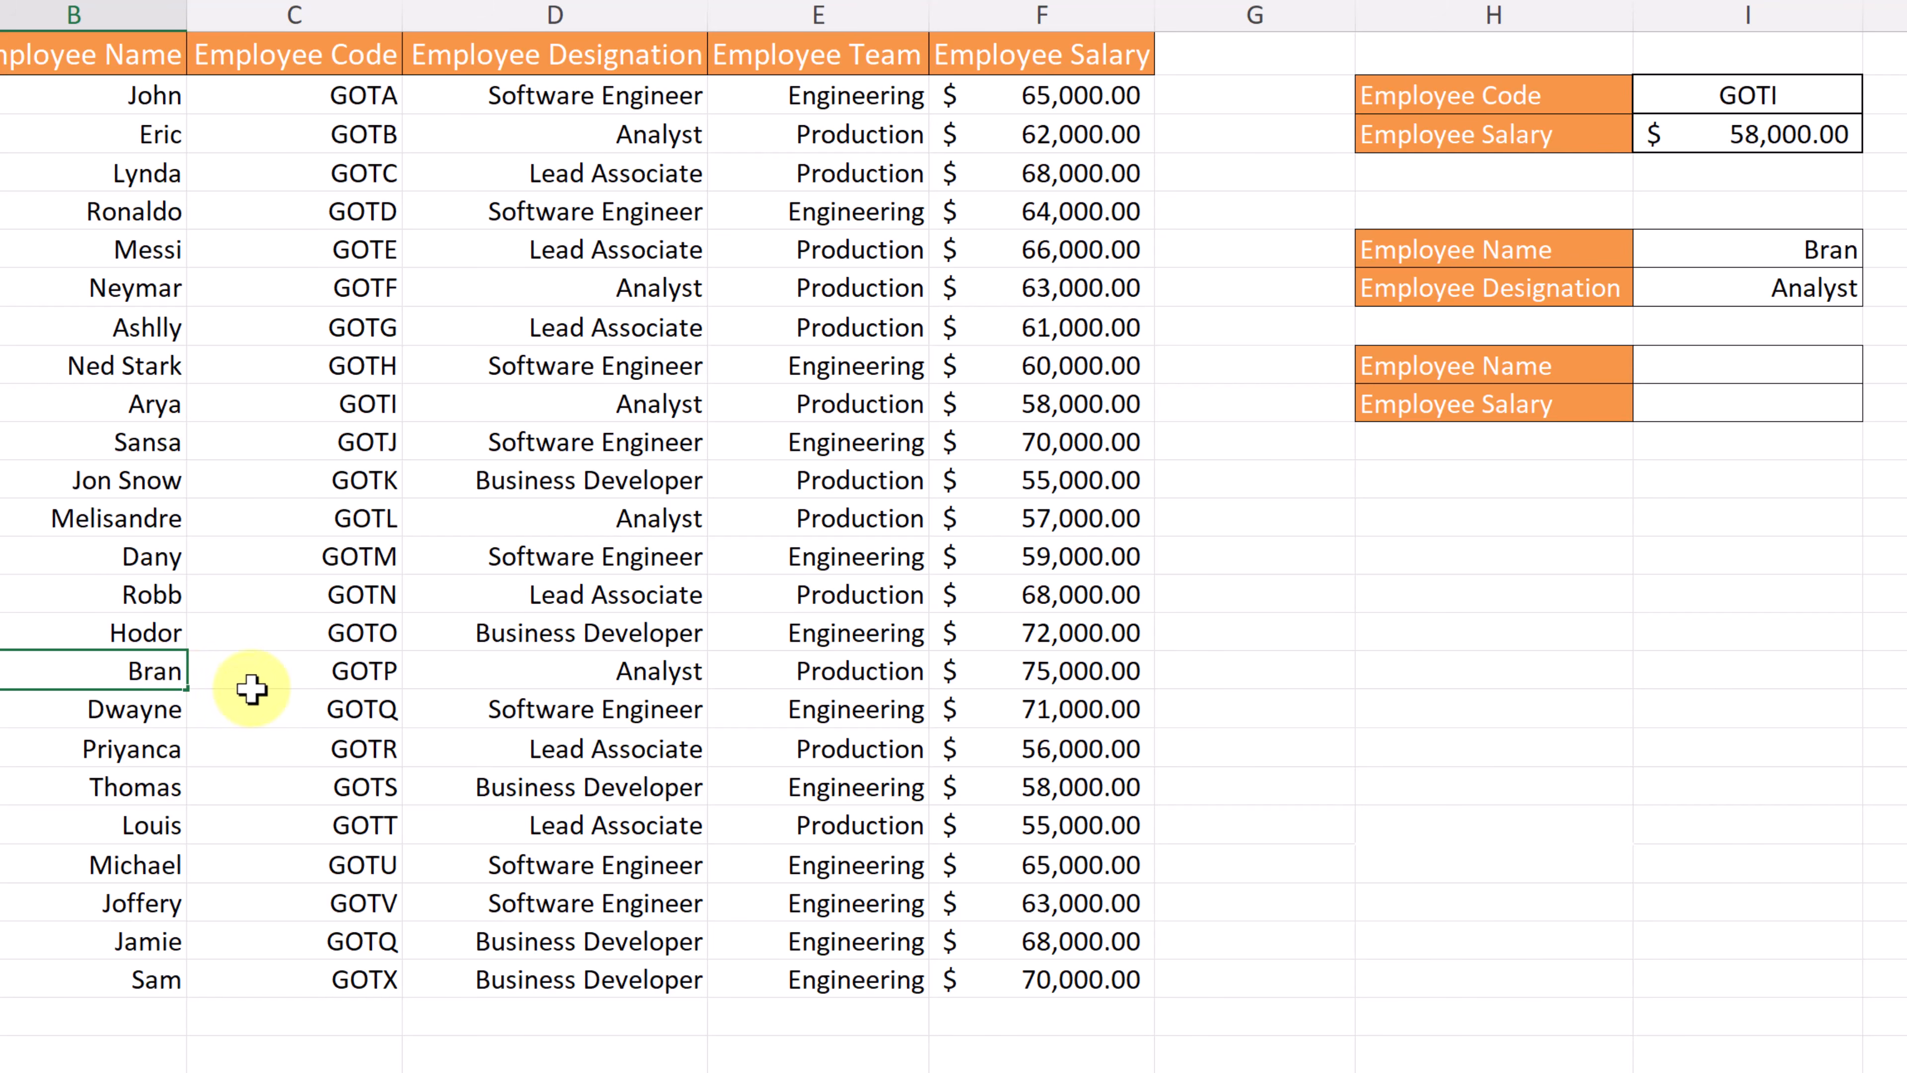
left_click(293, 633)
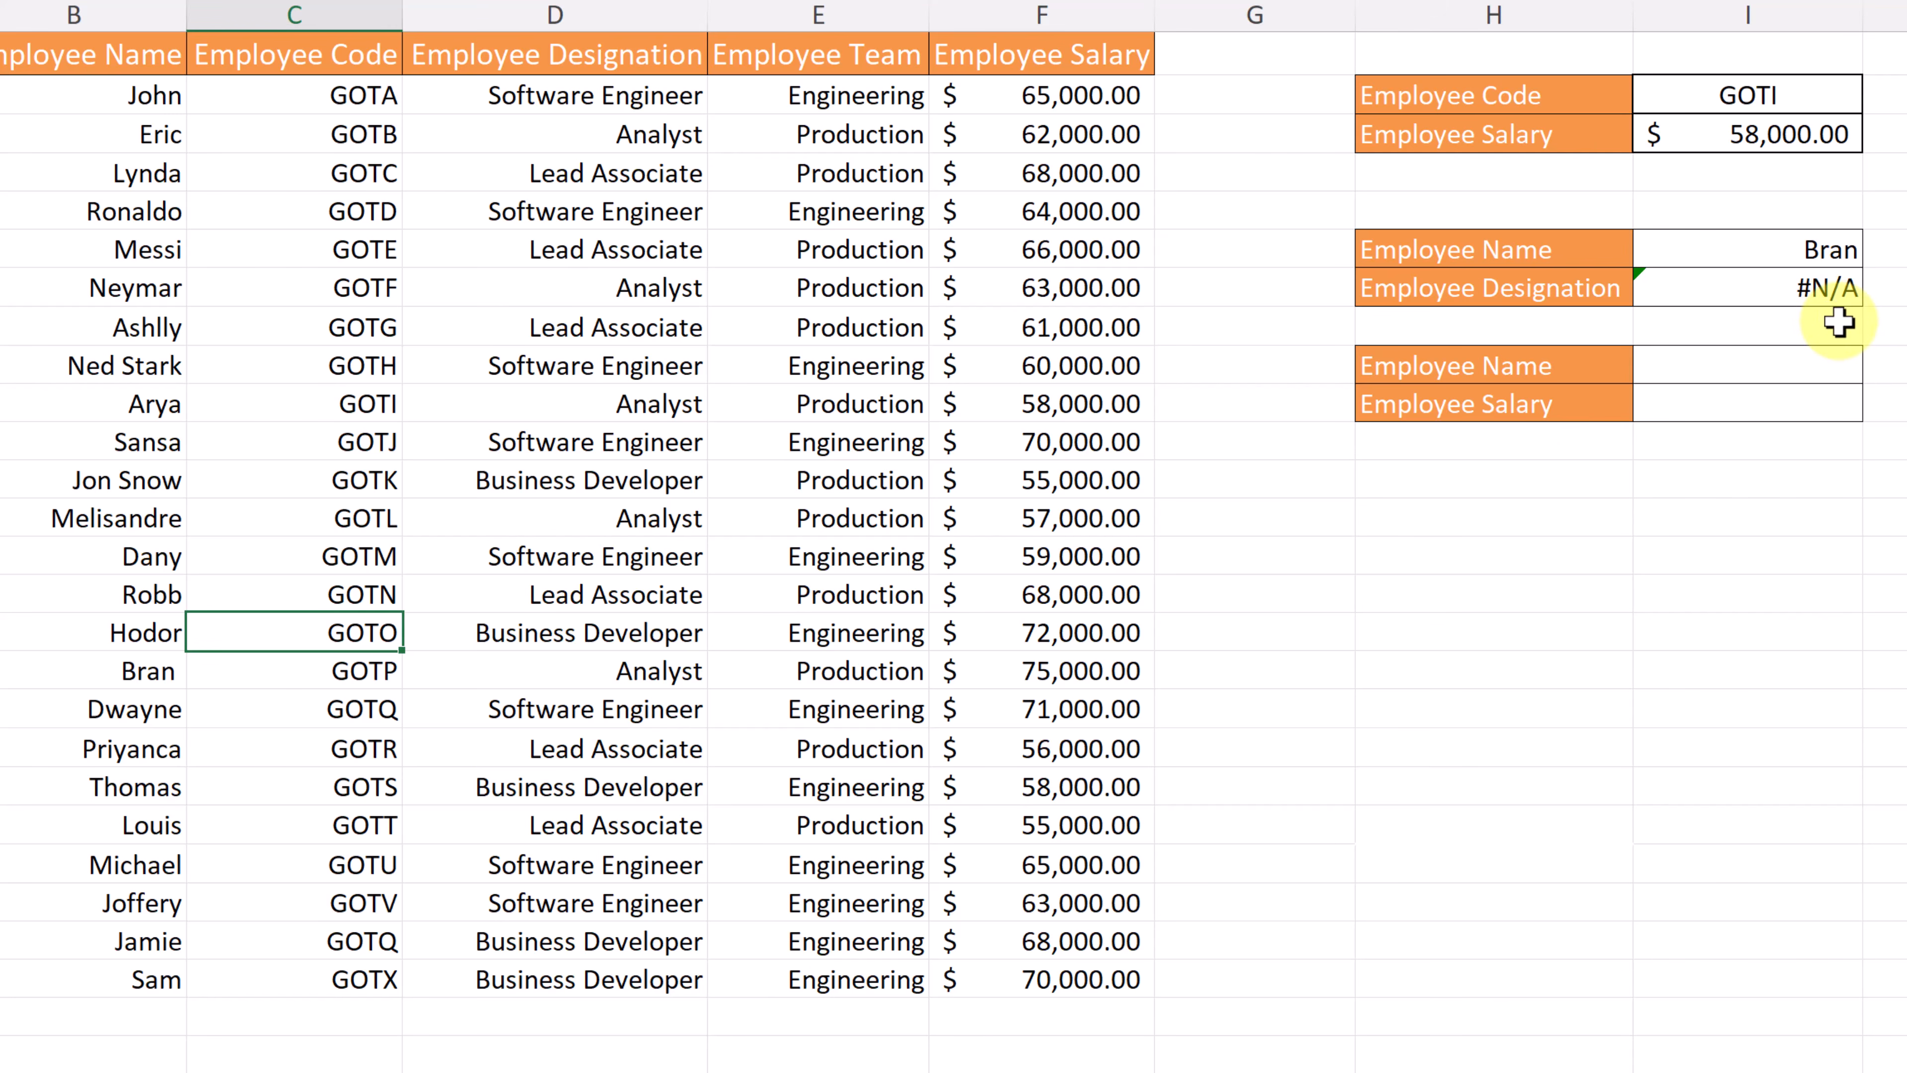
double_click(154, 674)
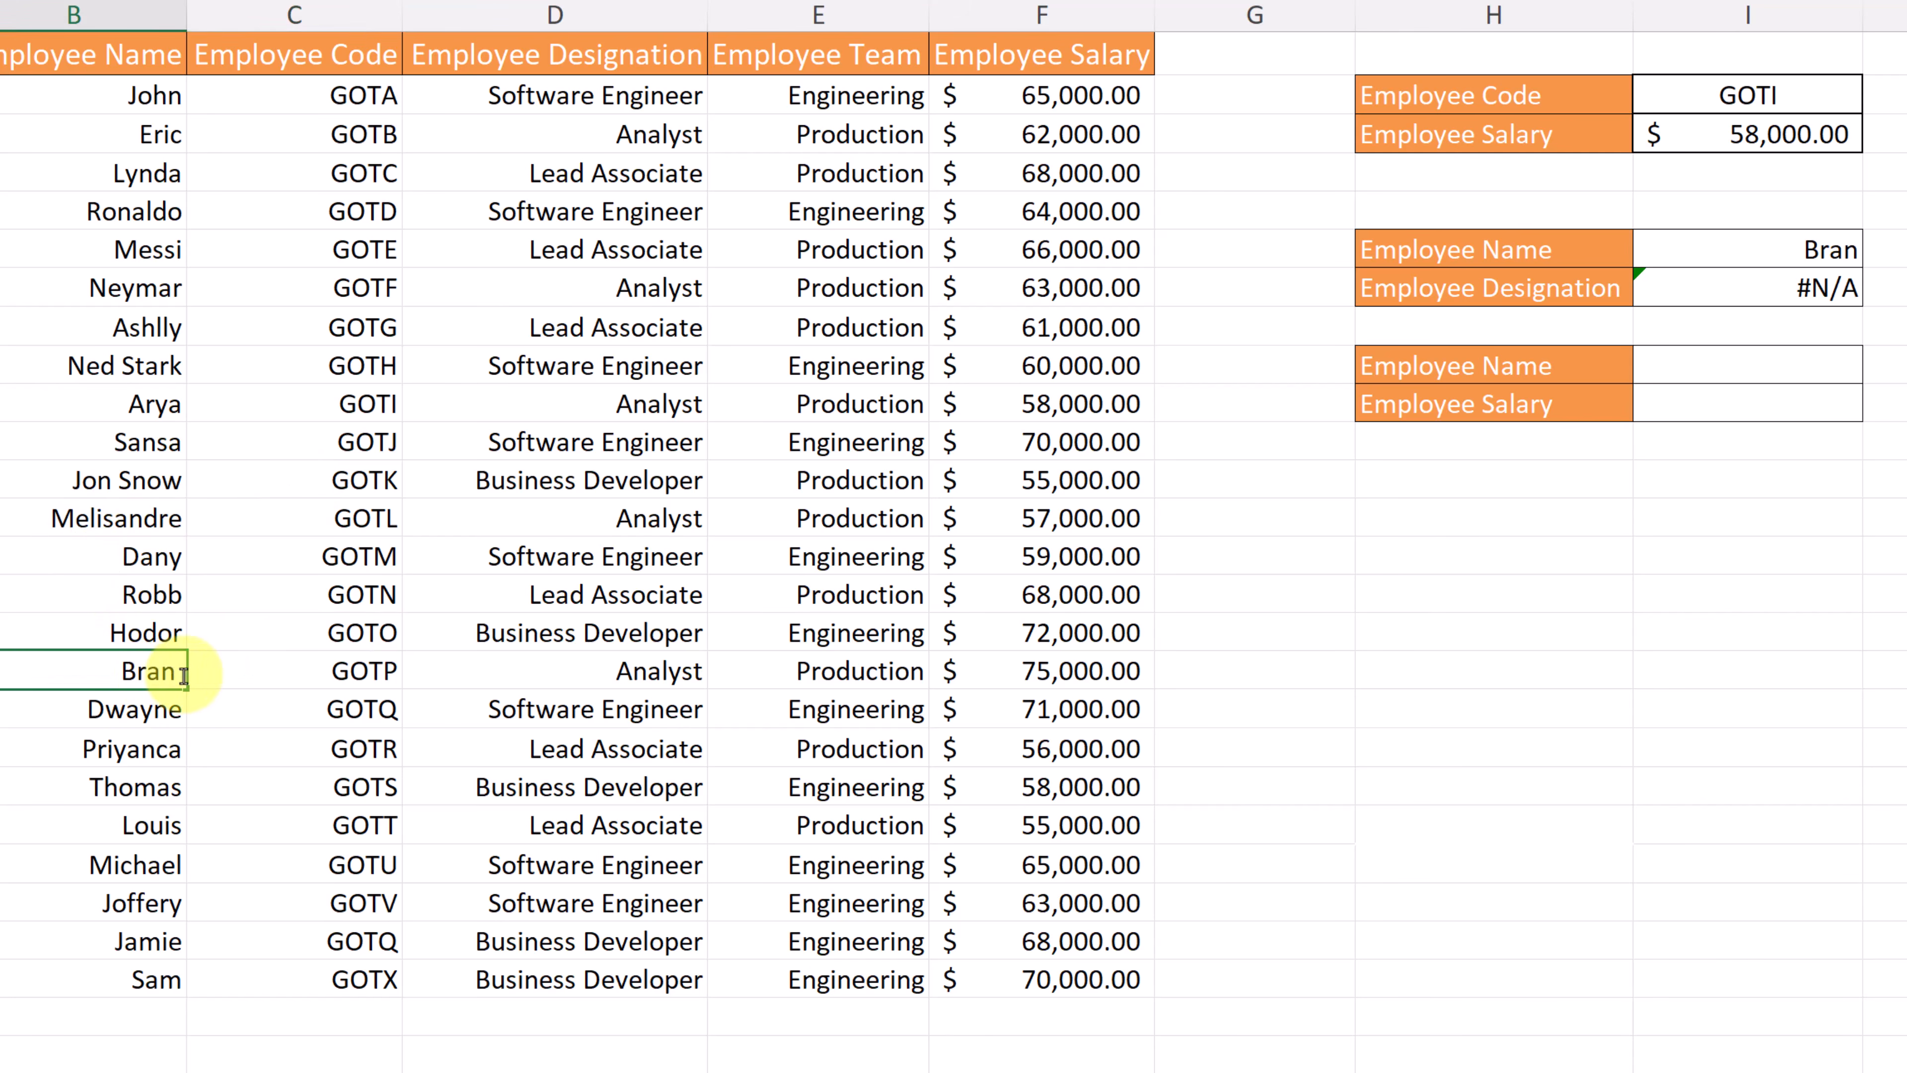
key("BackSpace")
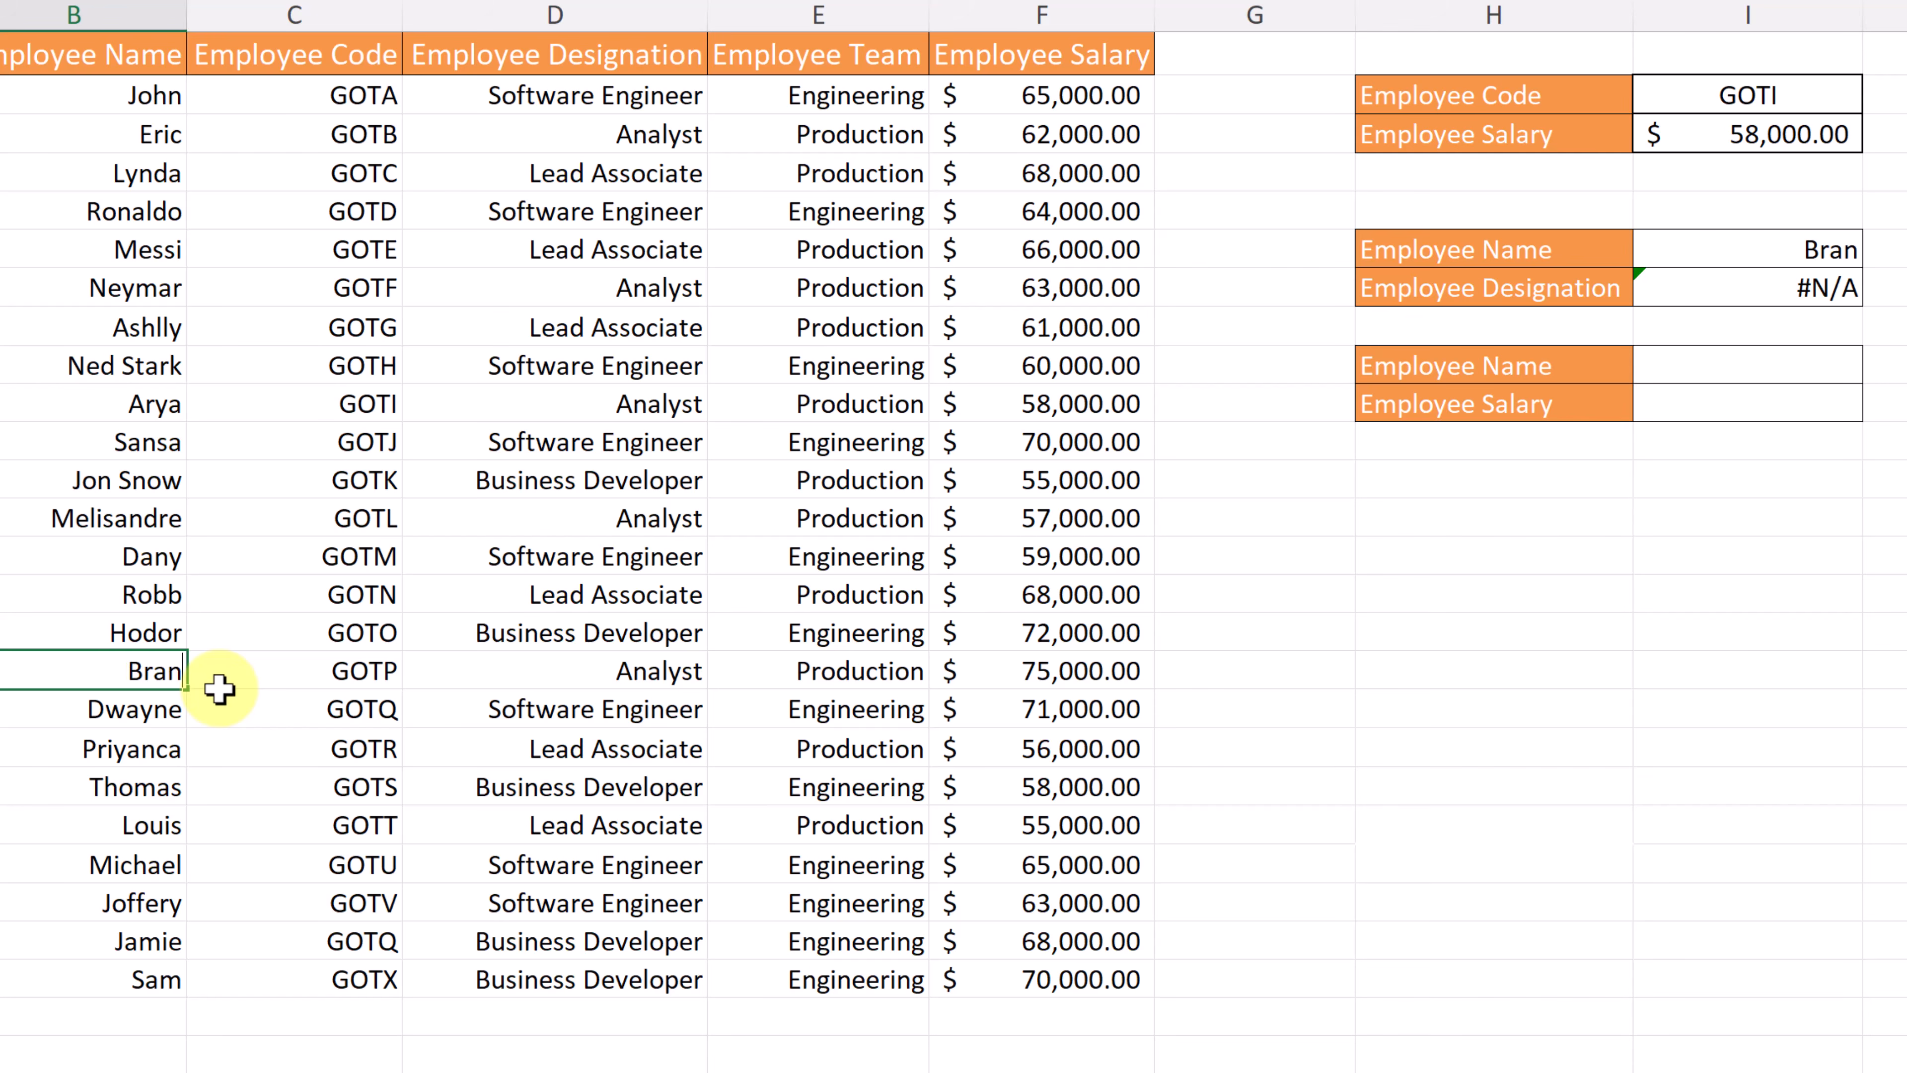
key("Return")
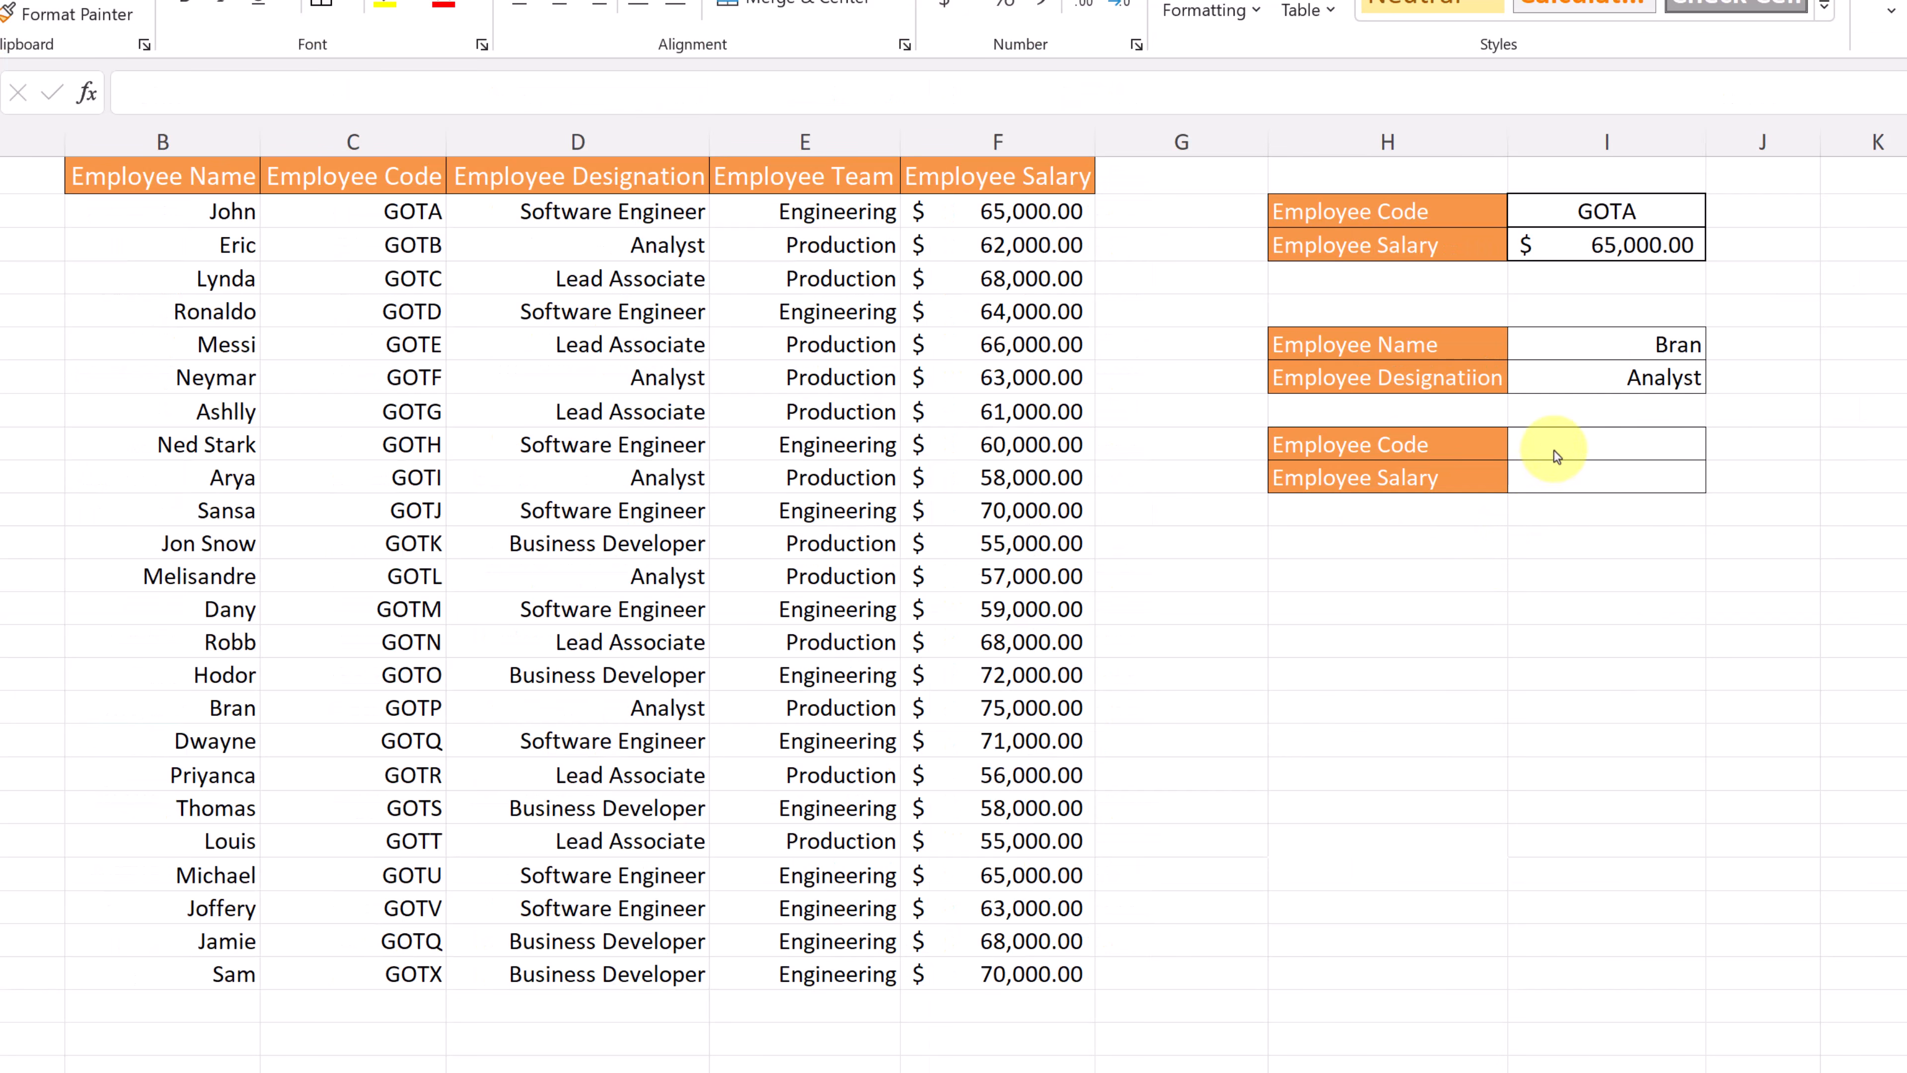
Start a VLOOKUP formula in the second Employee Salary cell, I10, with the Employee Code cell I9 as the lookup value
key("Escape")
key("F2")
left_click(1552, 445)
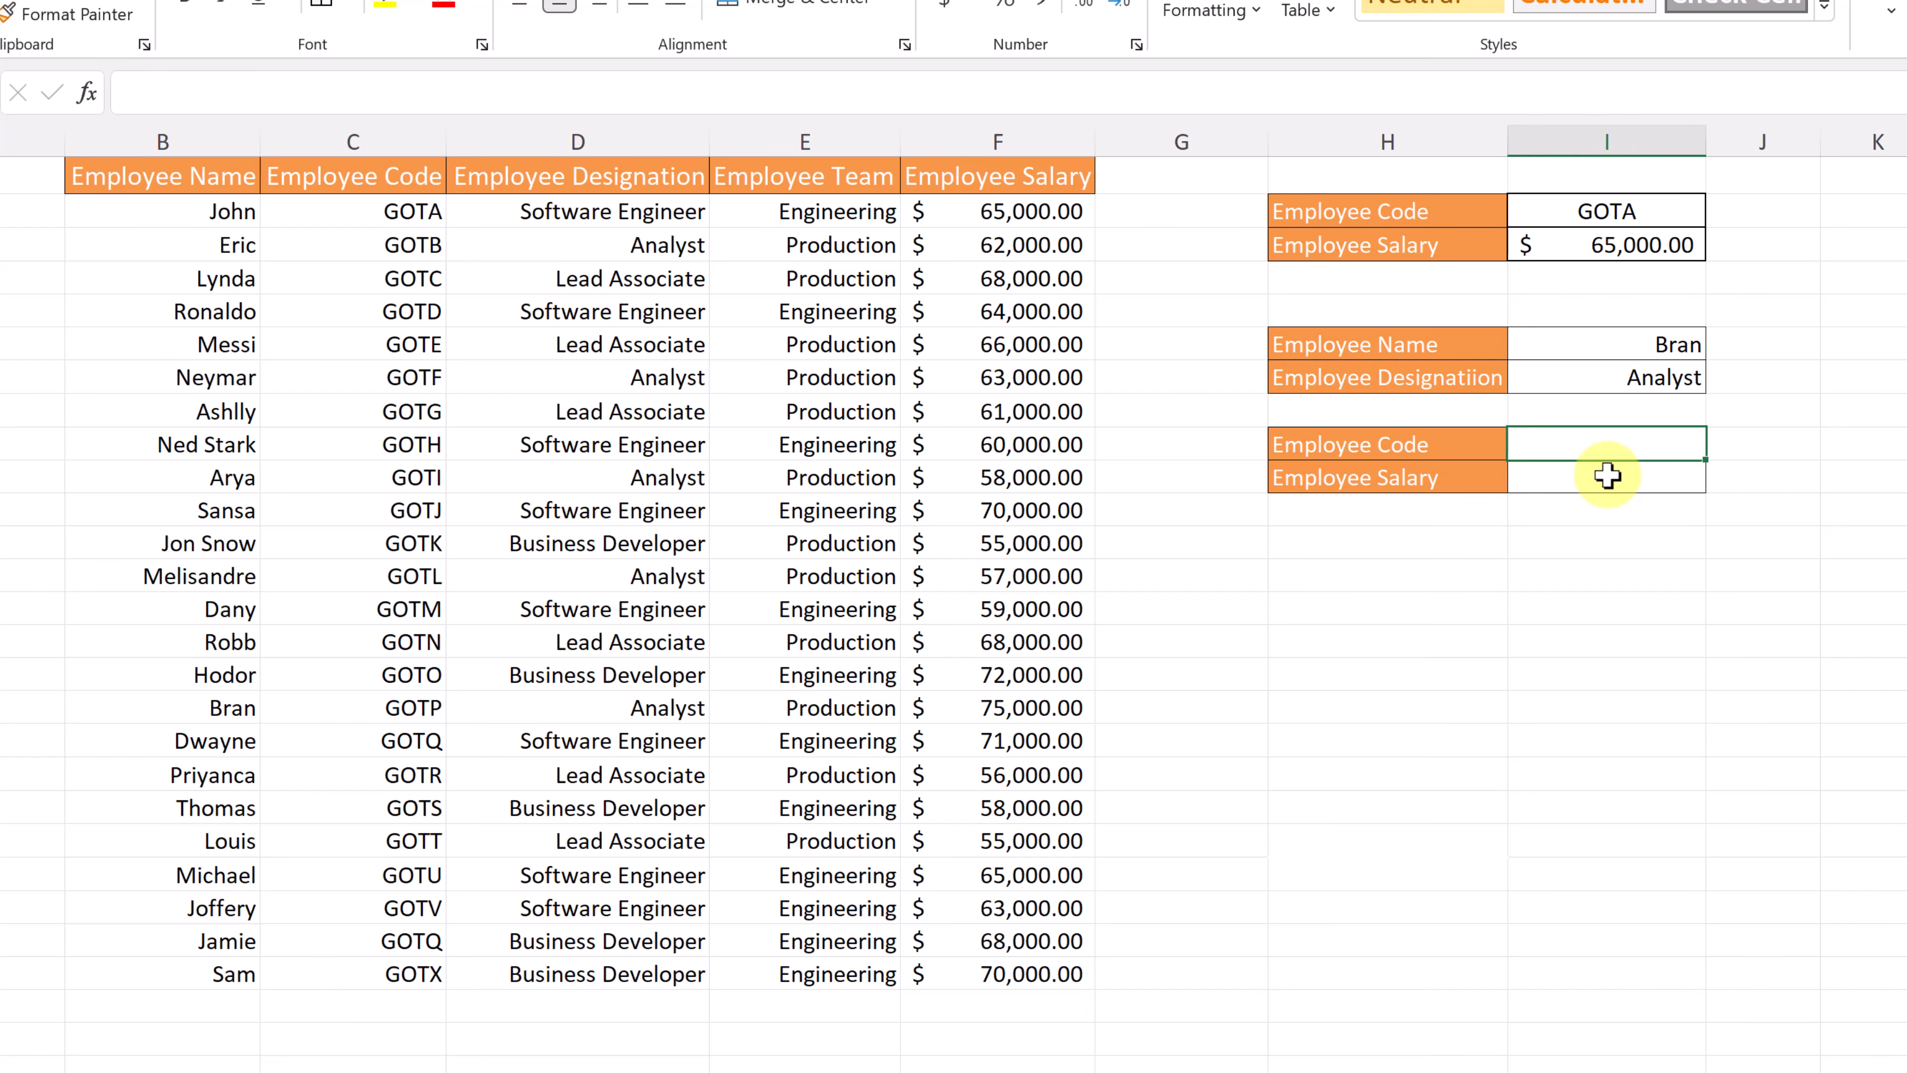
left_click(1580, 478)
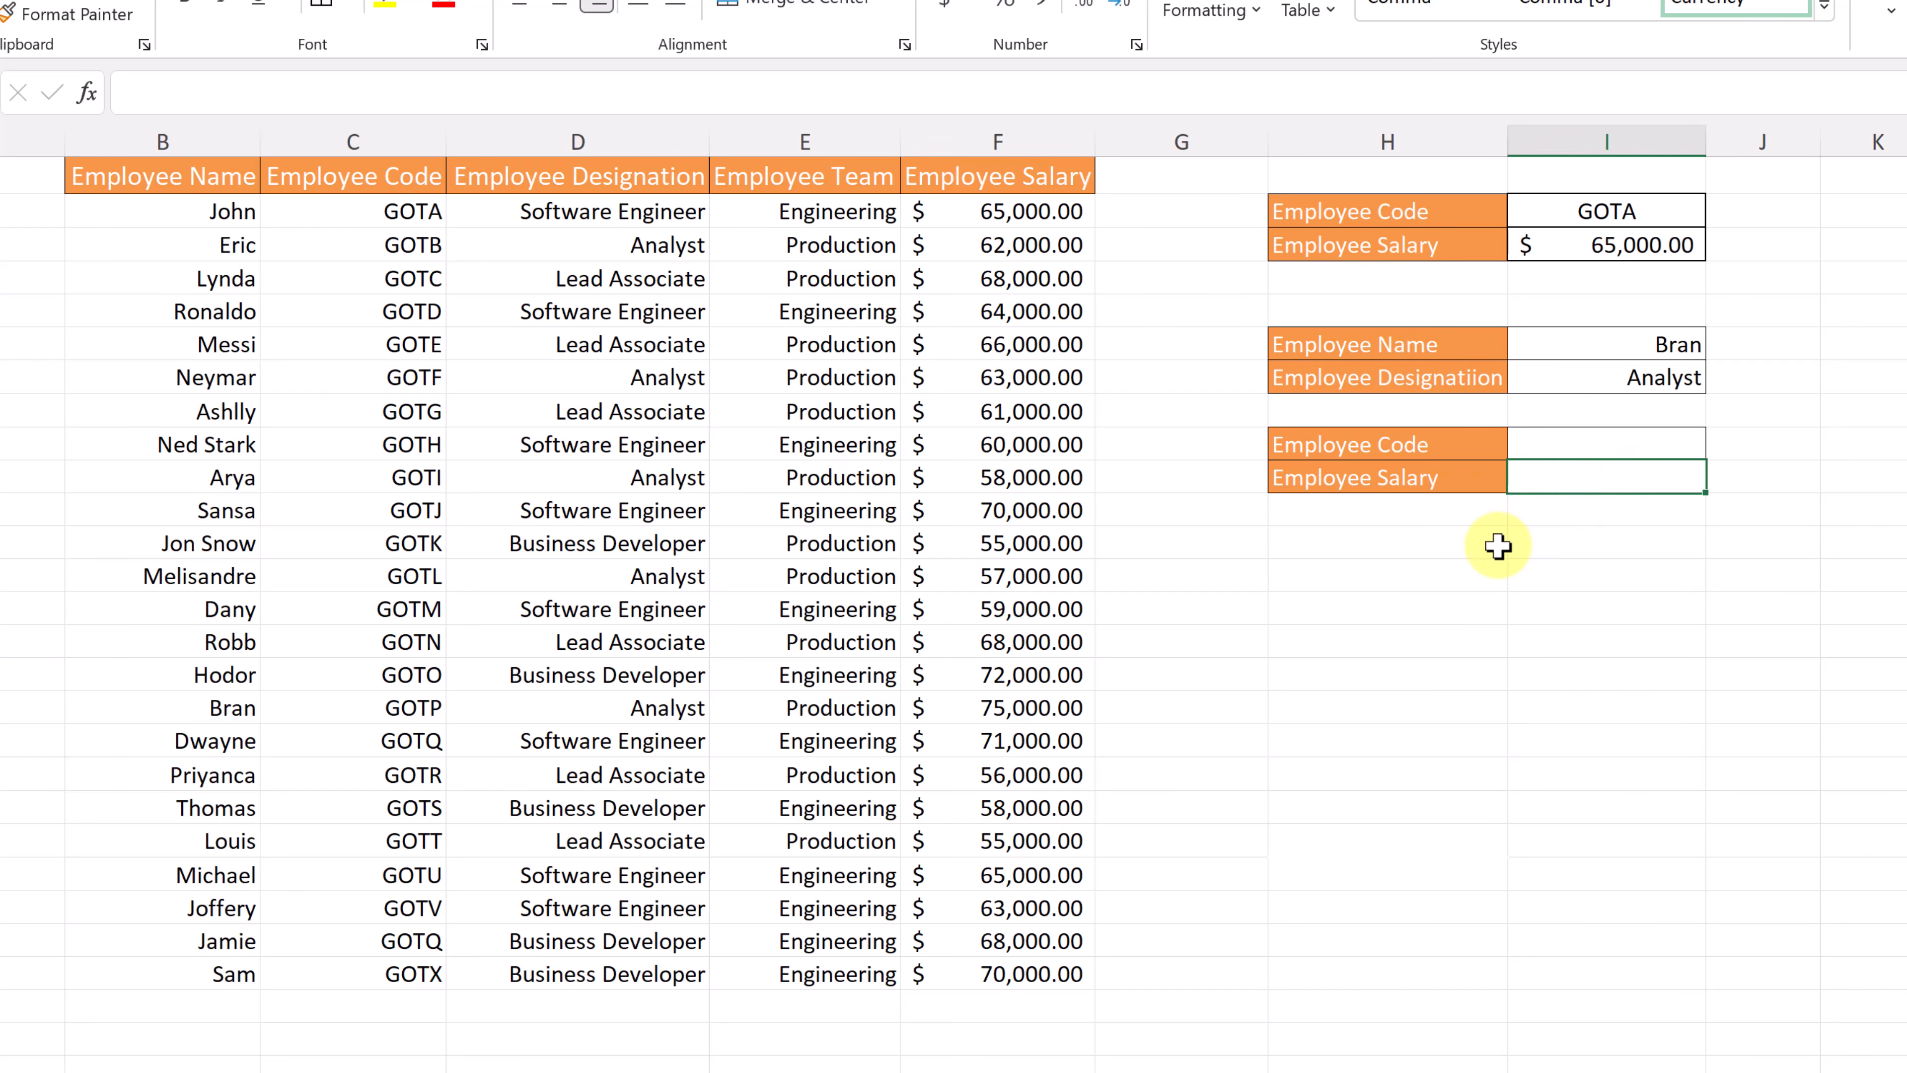
type("=")
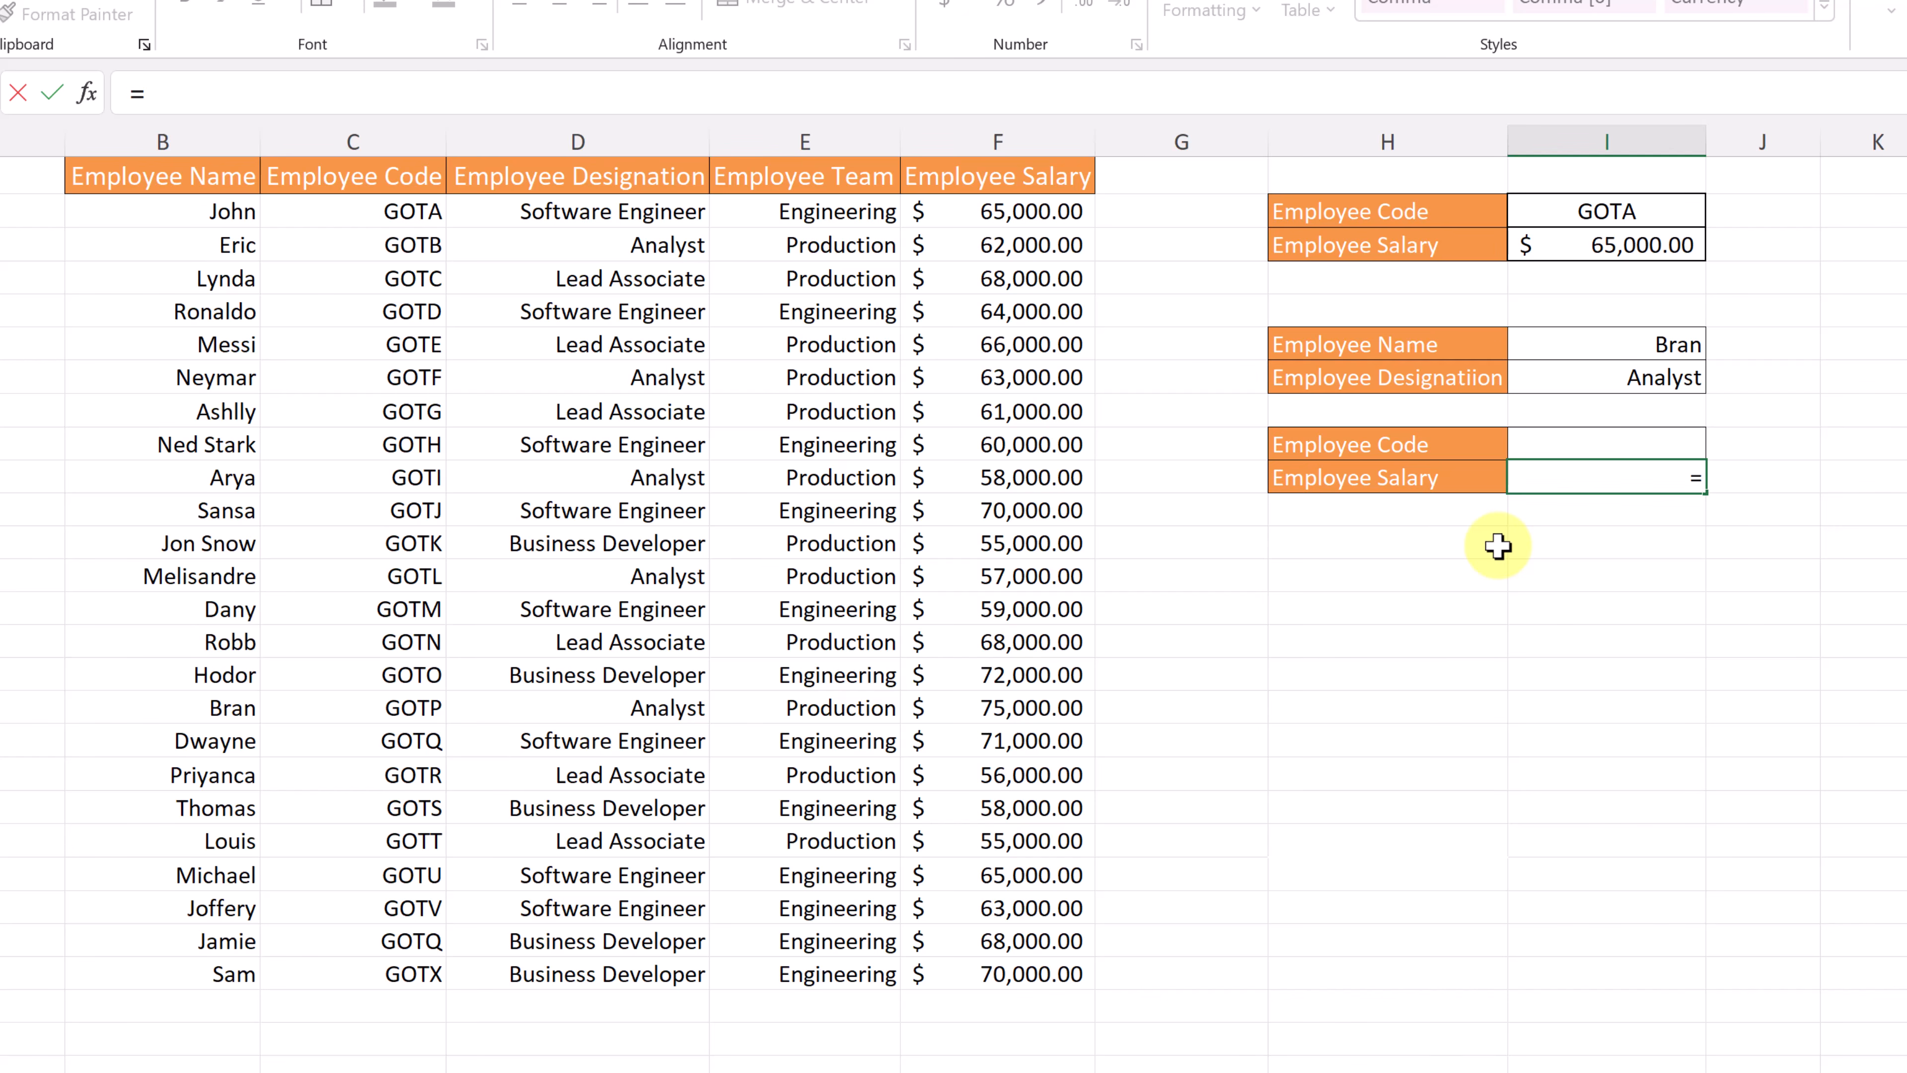
type("vl")
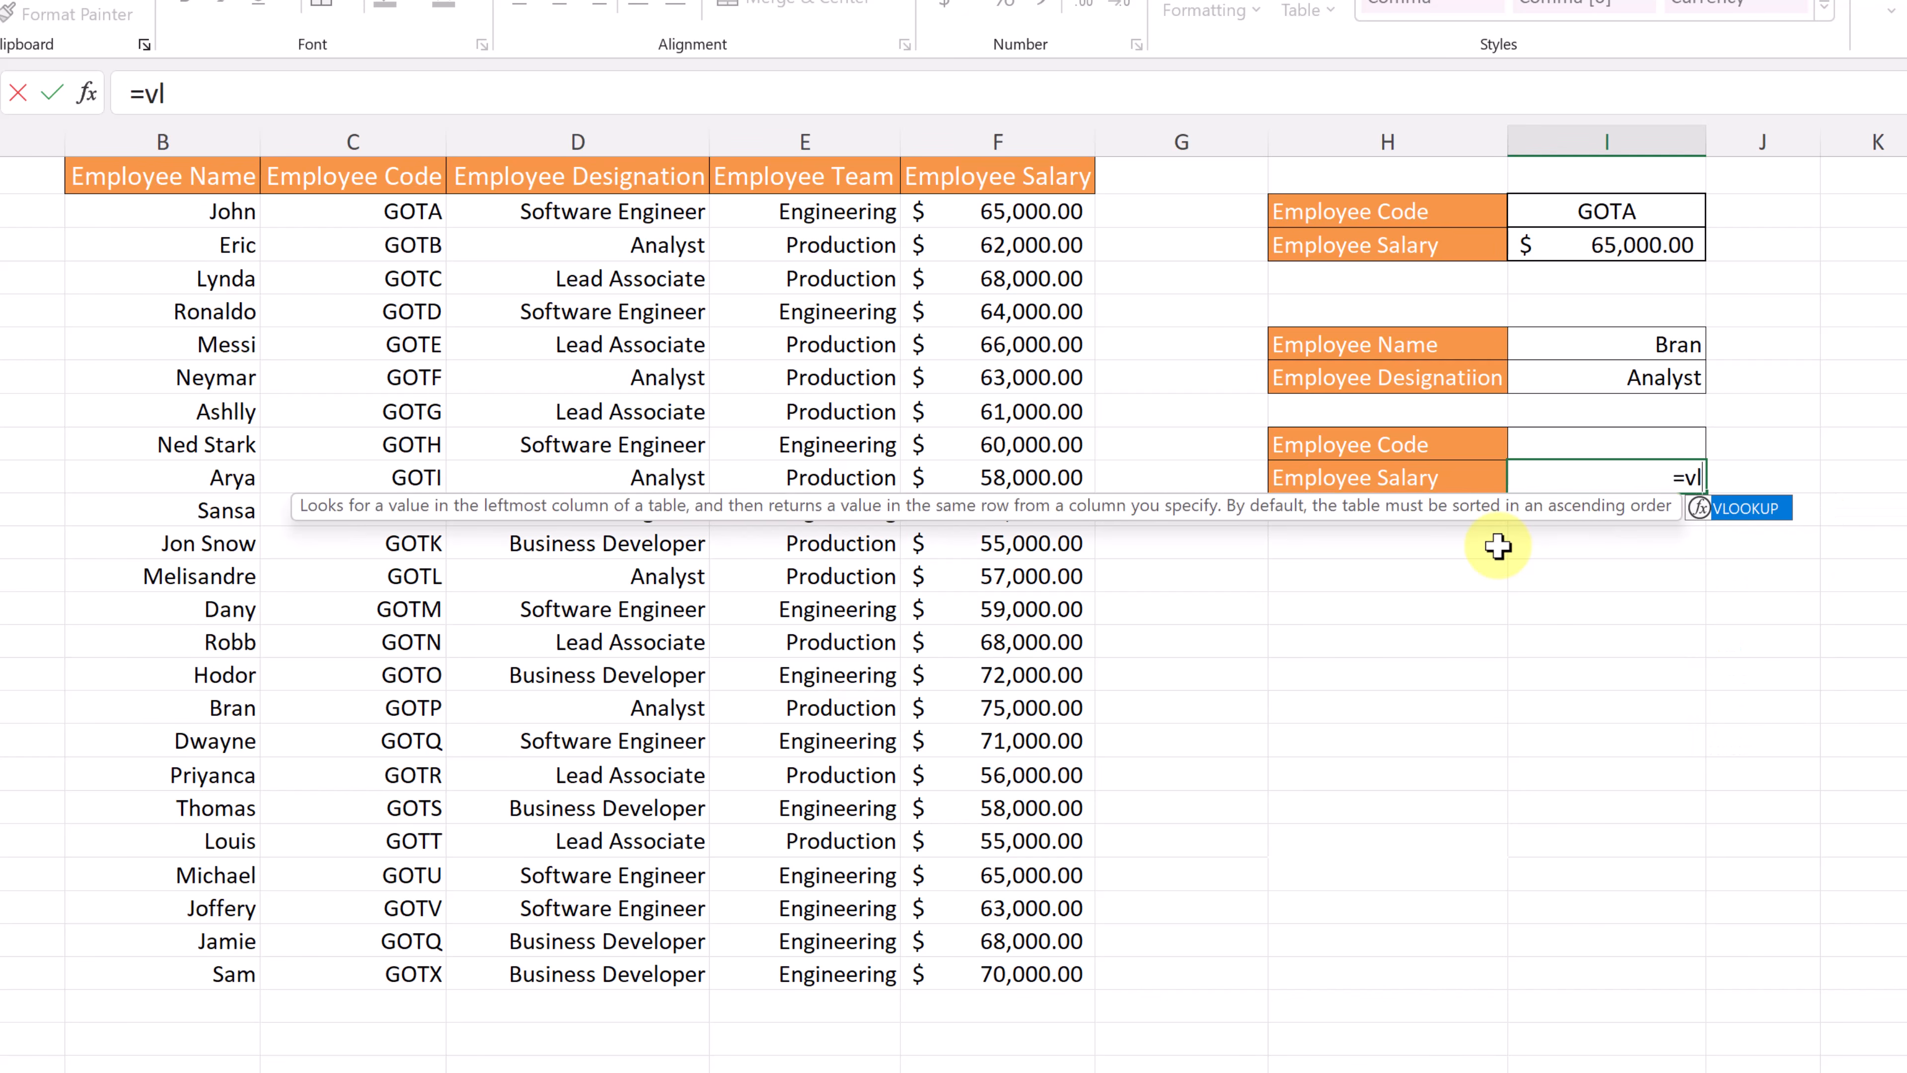
double_click(1739, 508)
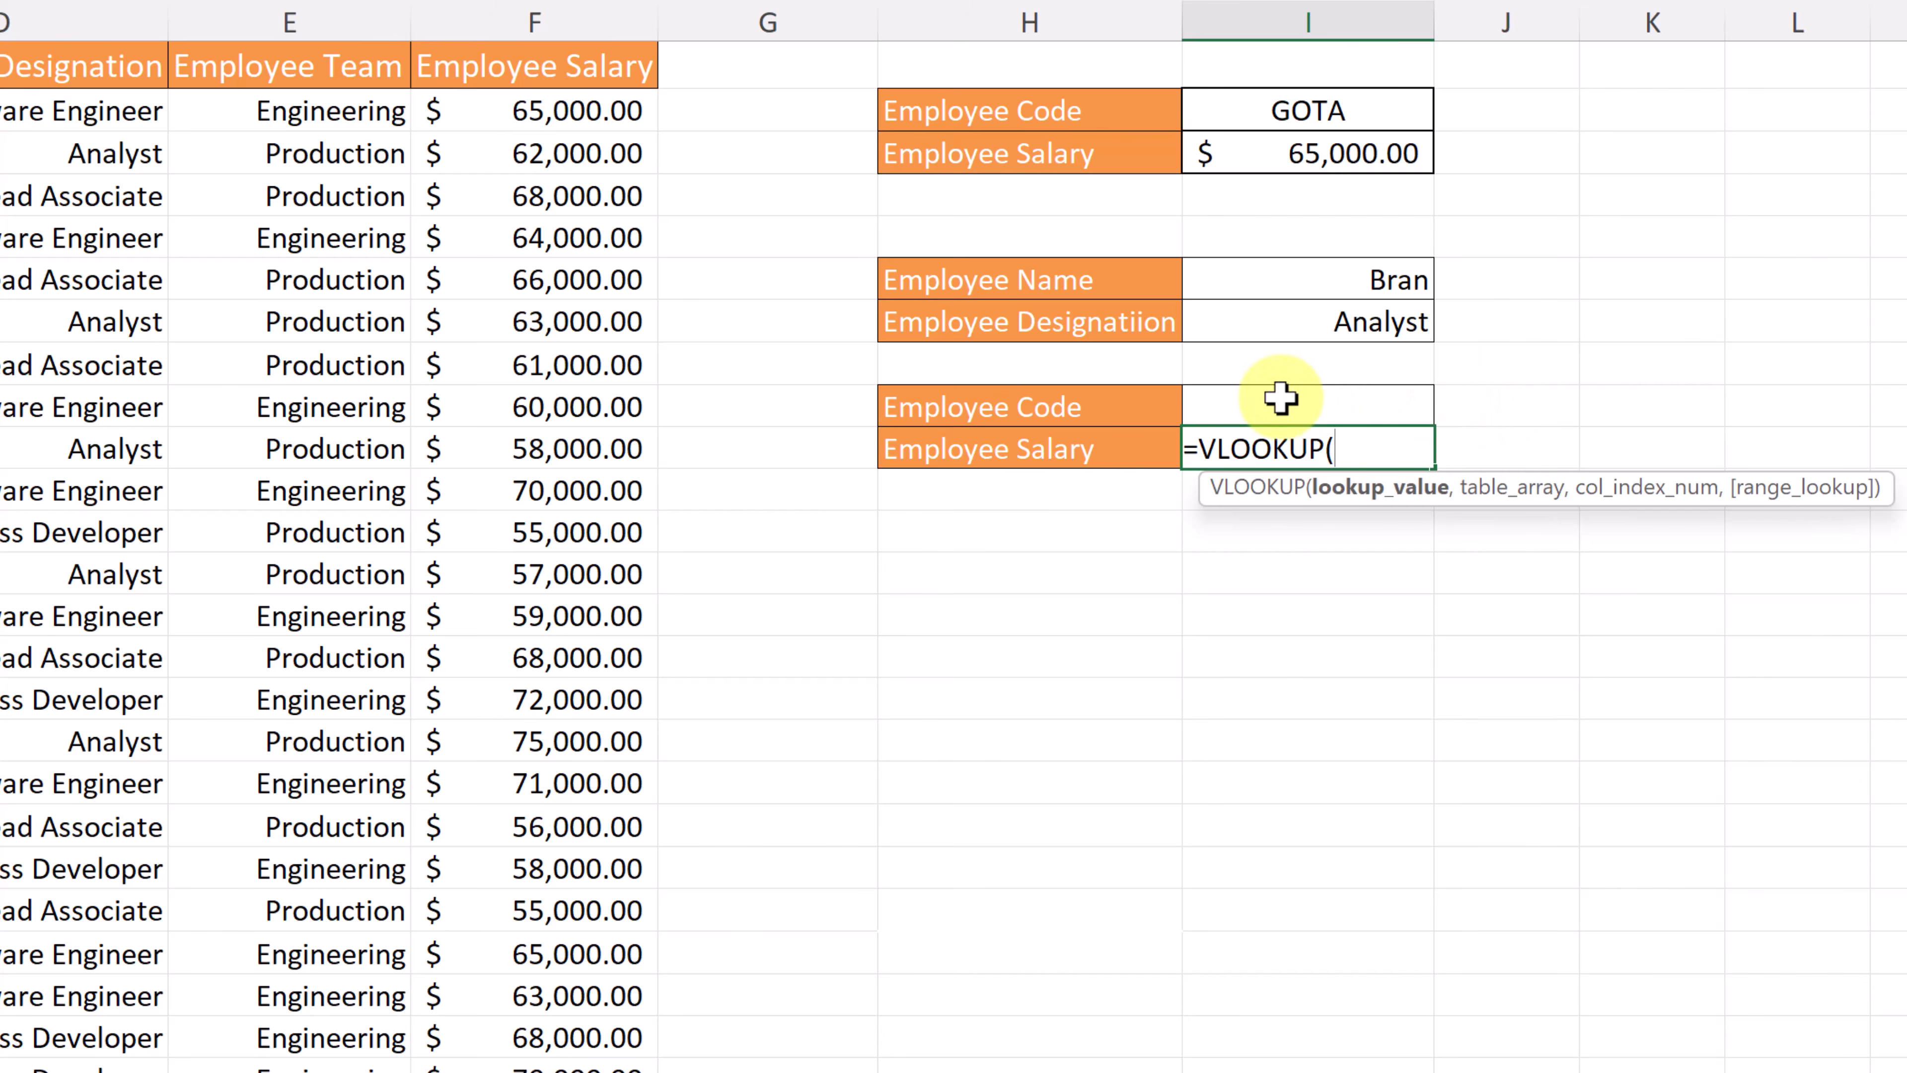
left_click(1248, 399)
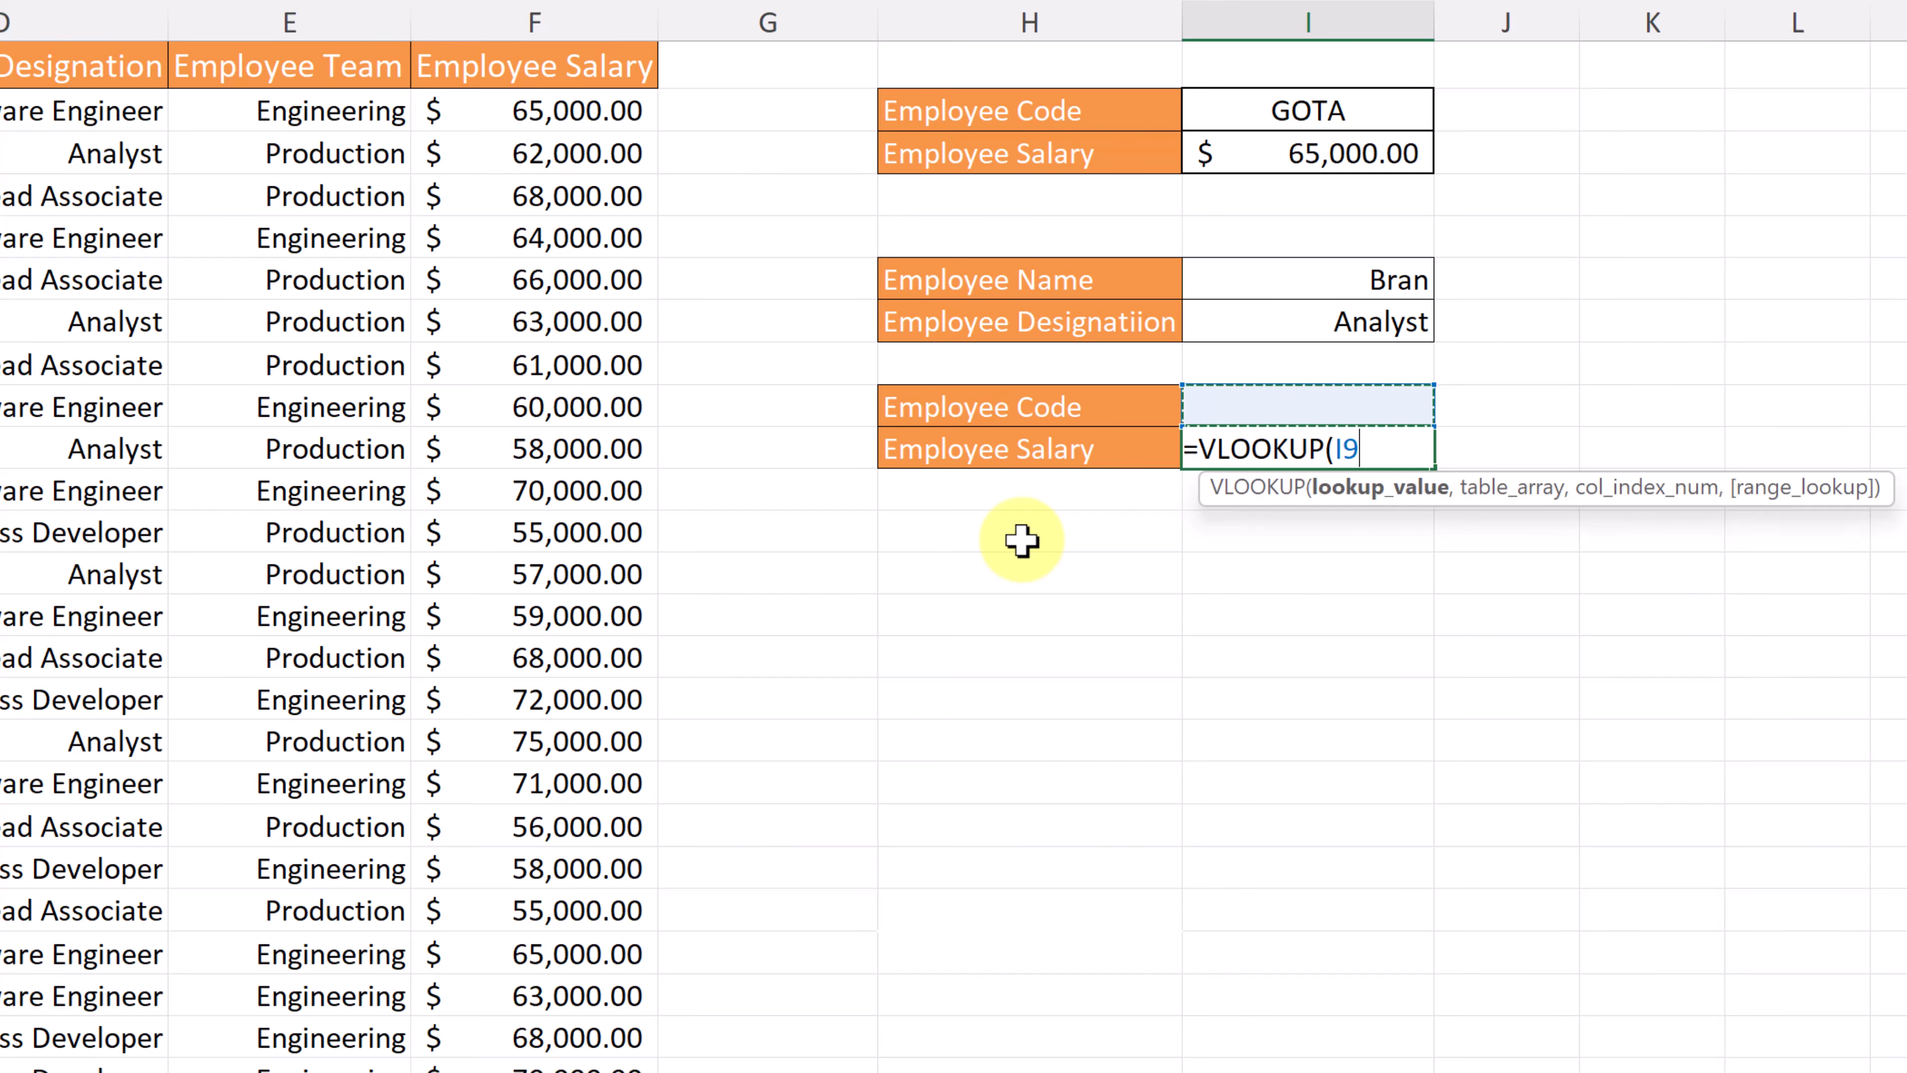
type(",")
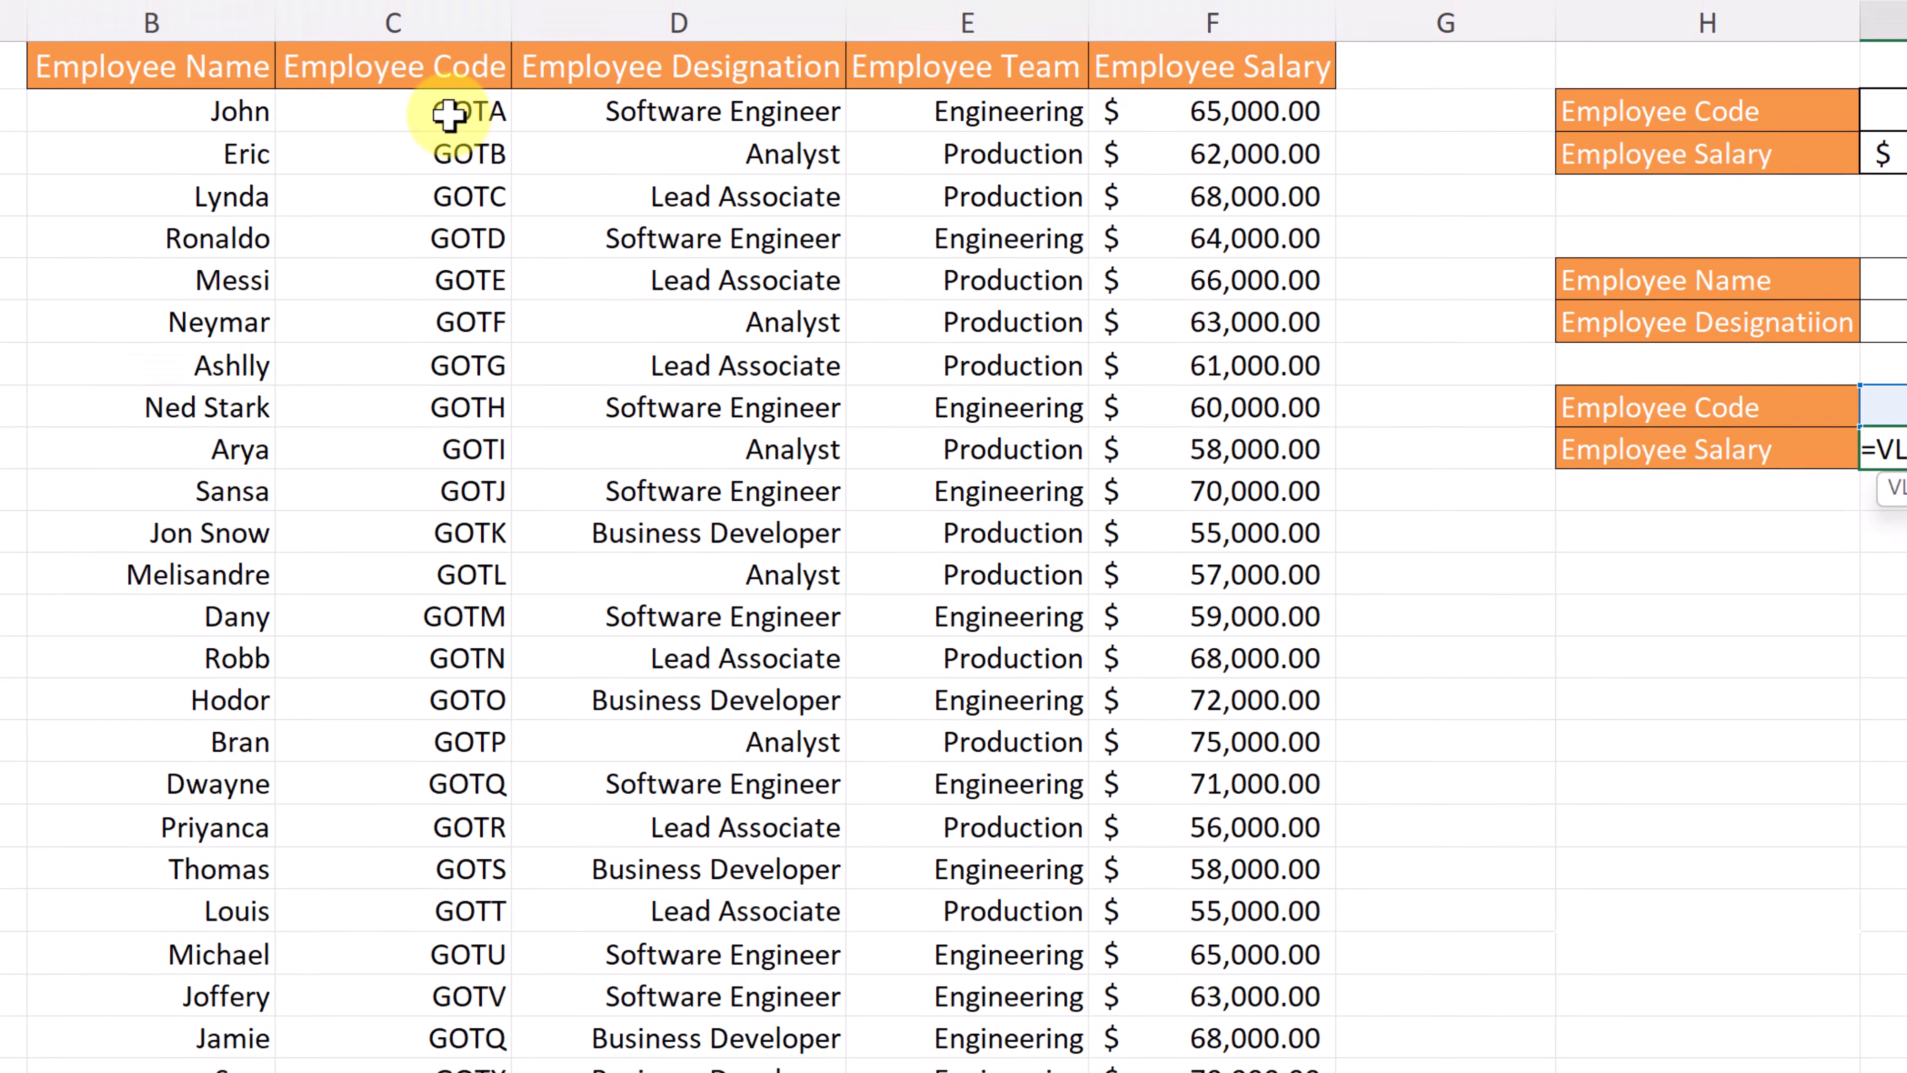
Complete the salary lookup formula in I10 with table array C2:F25, column index number 4 and range lookup FALSE
left_click(458, 64)
left_click_drag(455, 163, 1194, 1071)
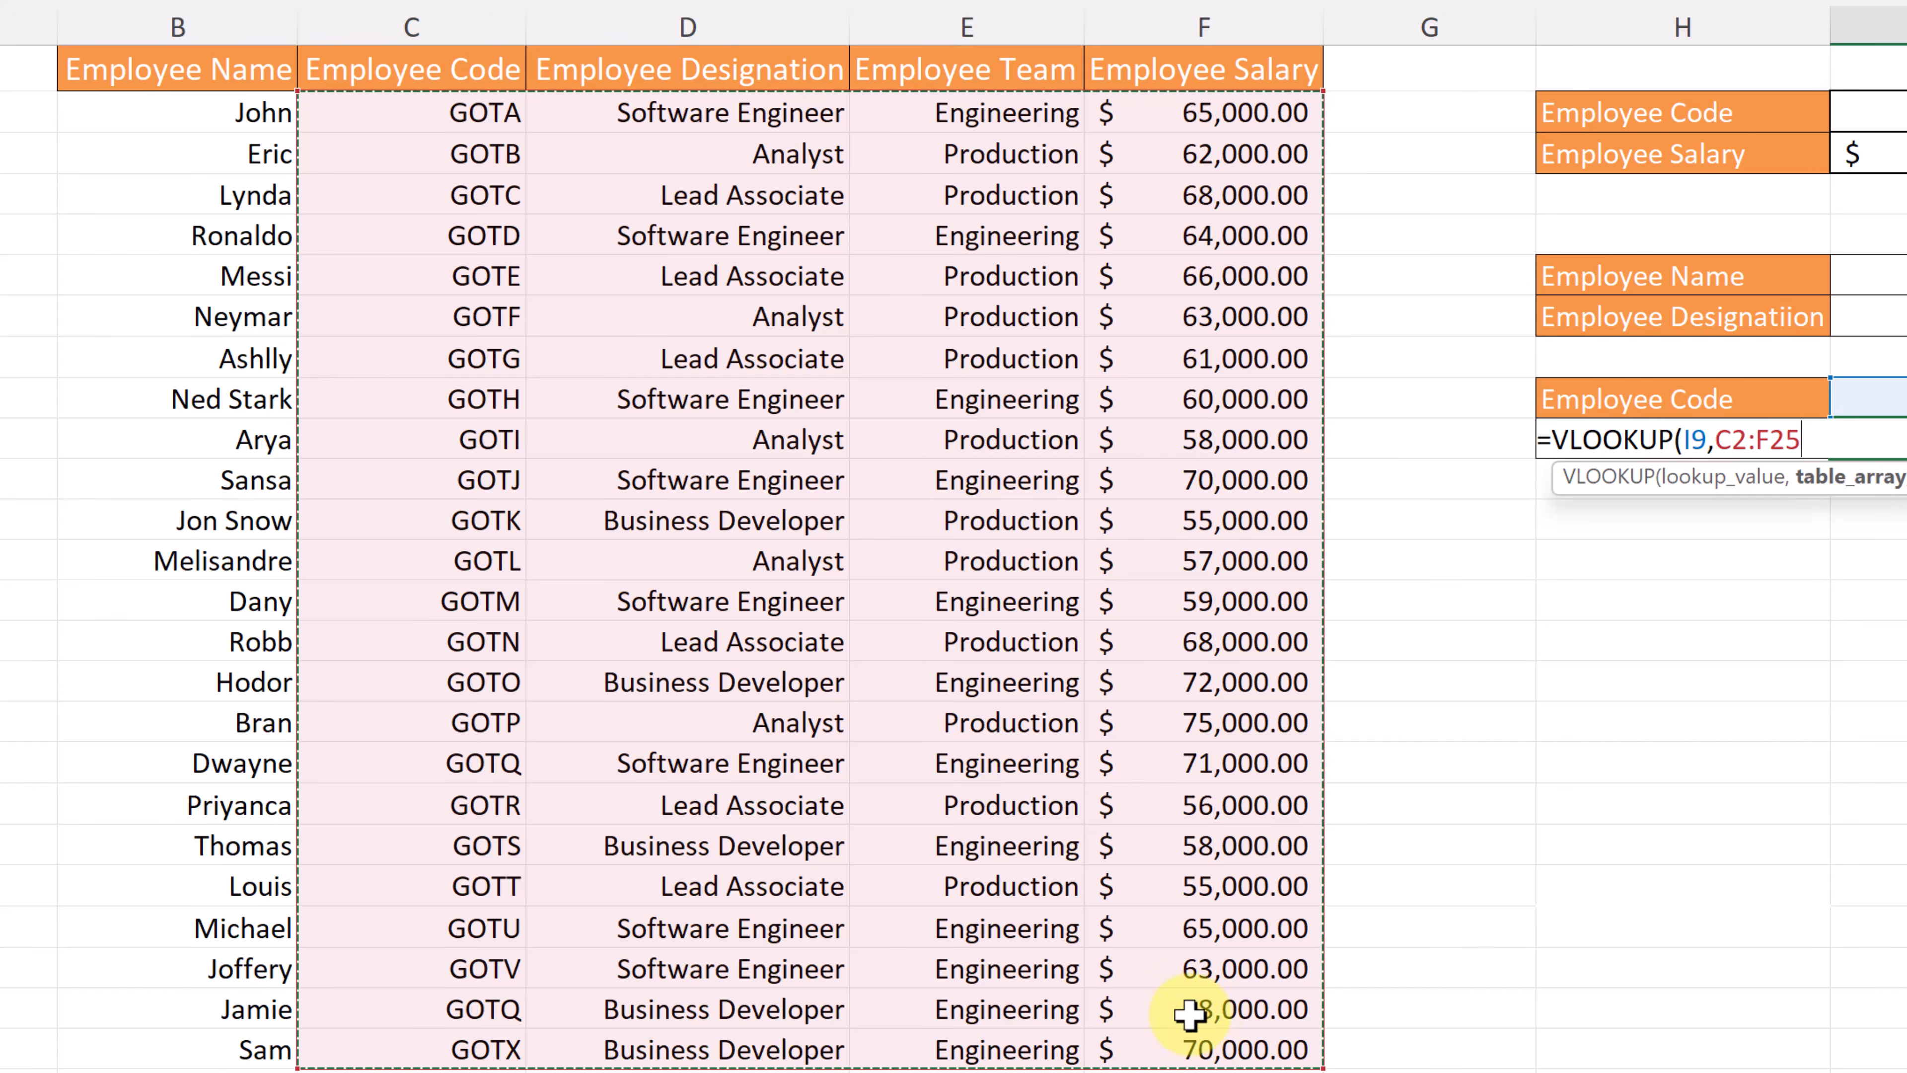
type(",4")
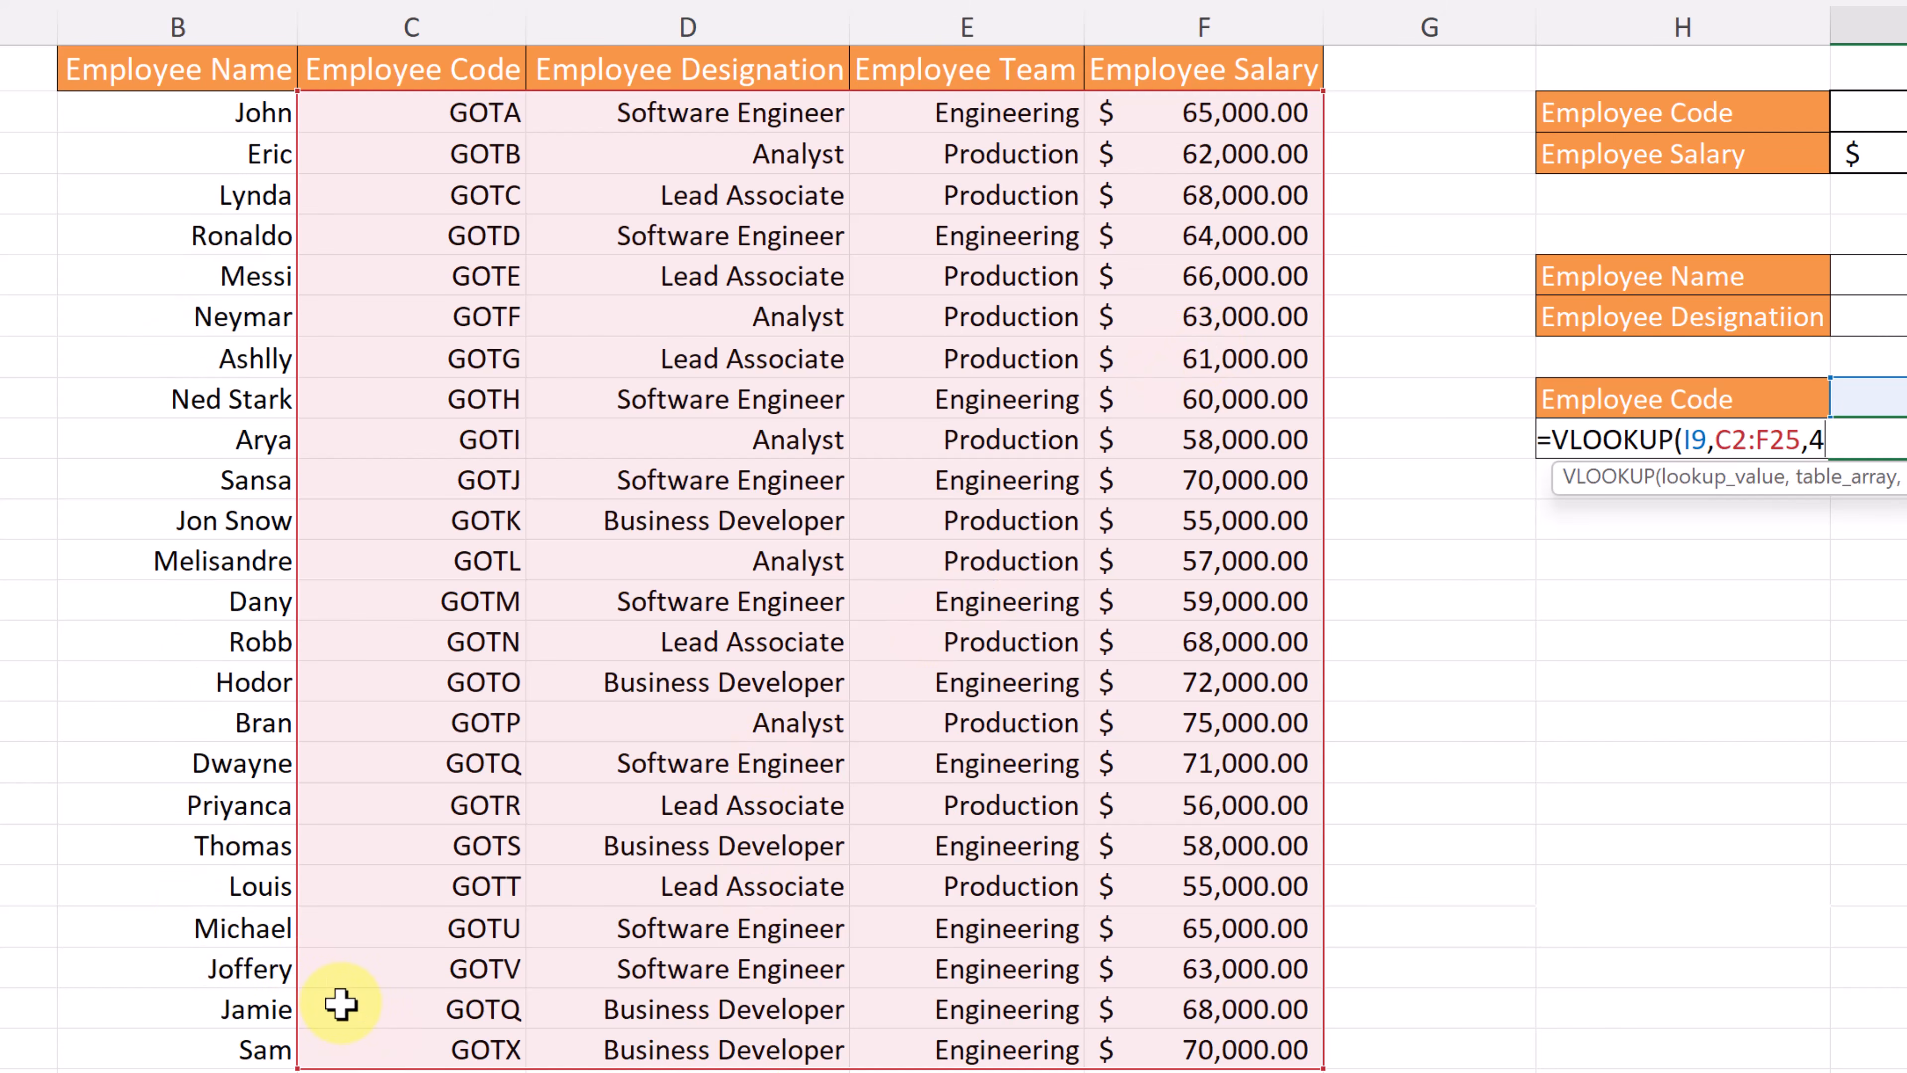
type(",")
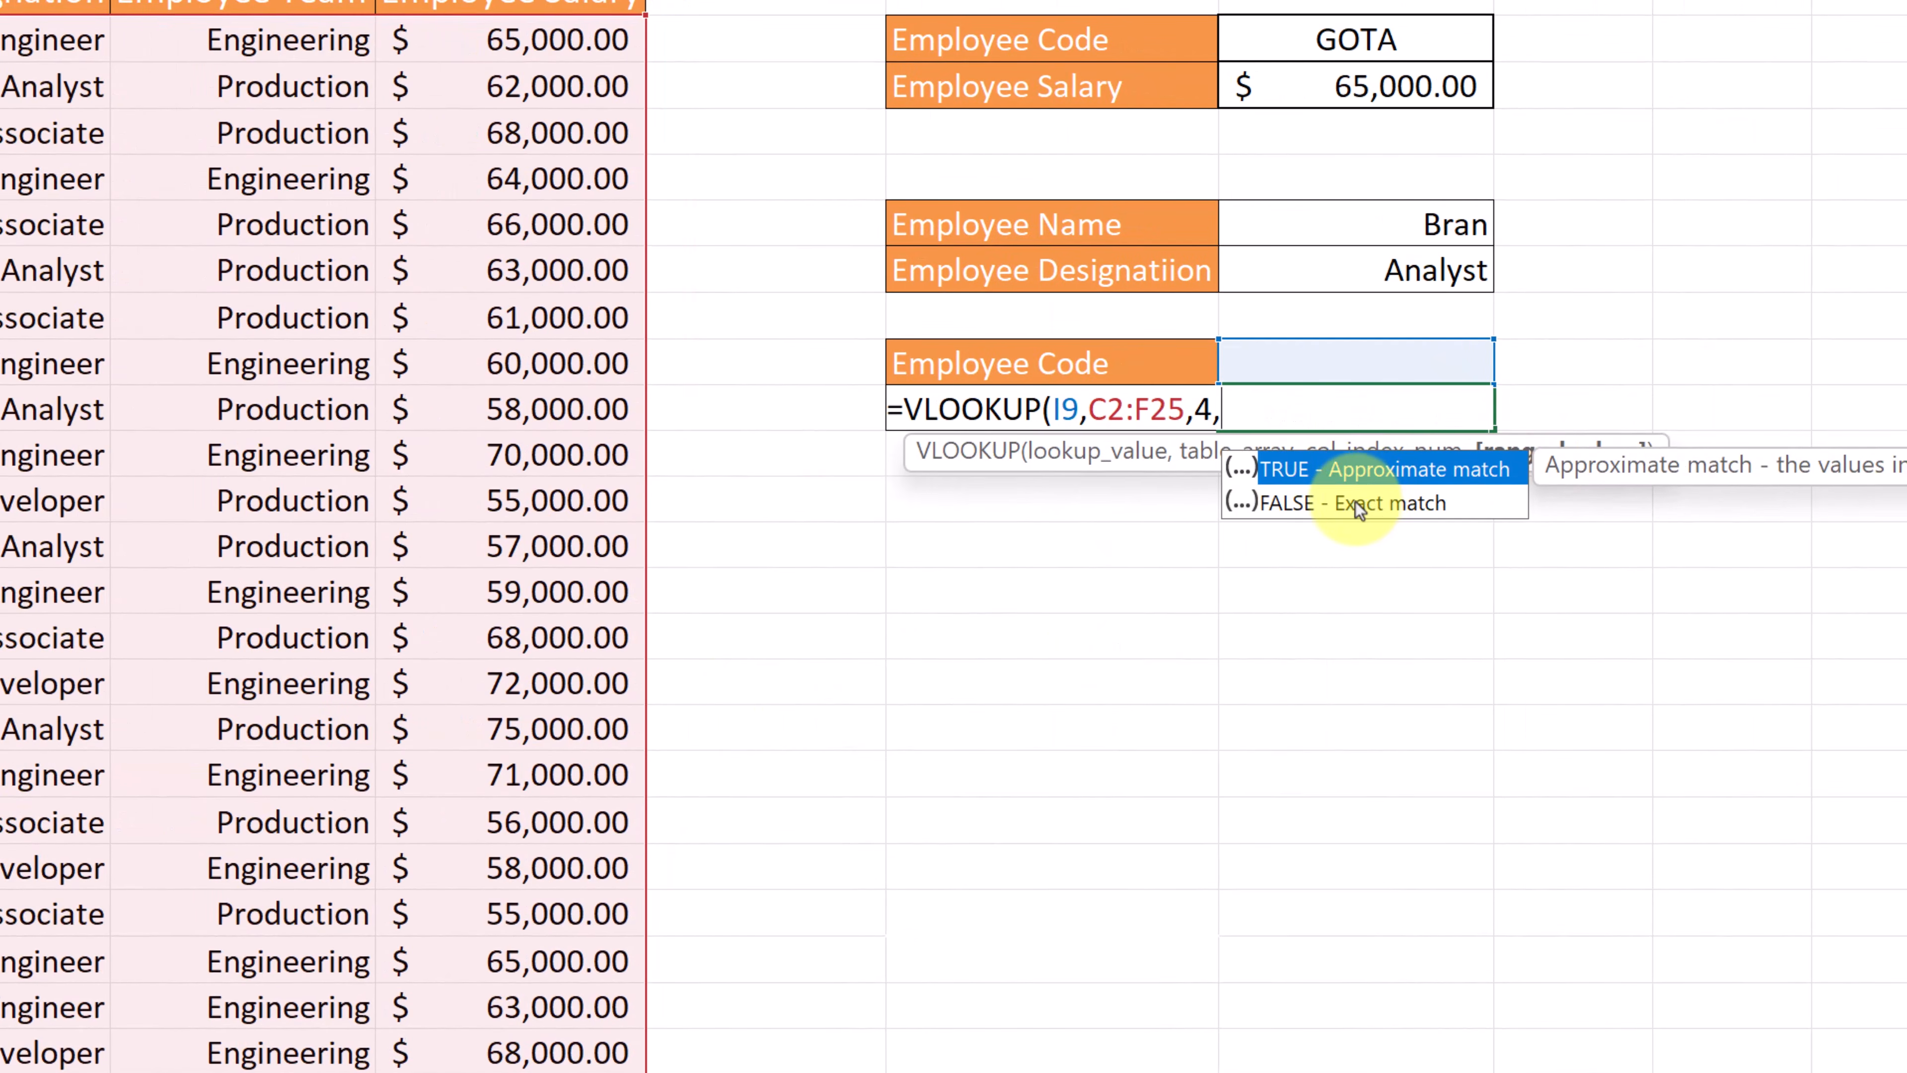
double_click(1353, 503)
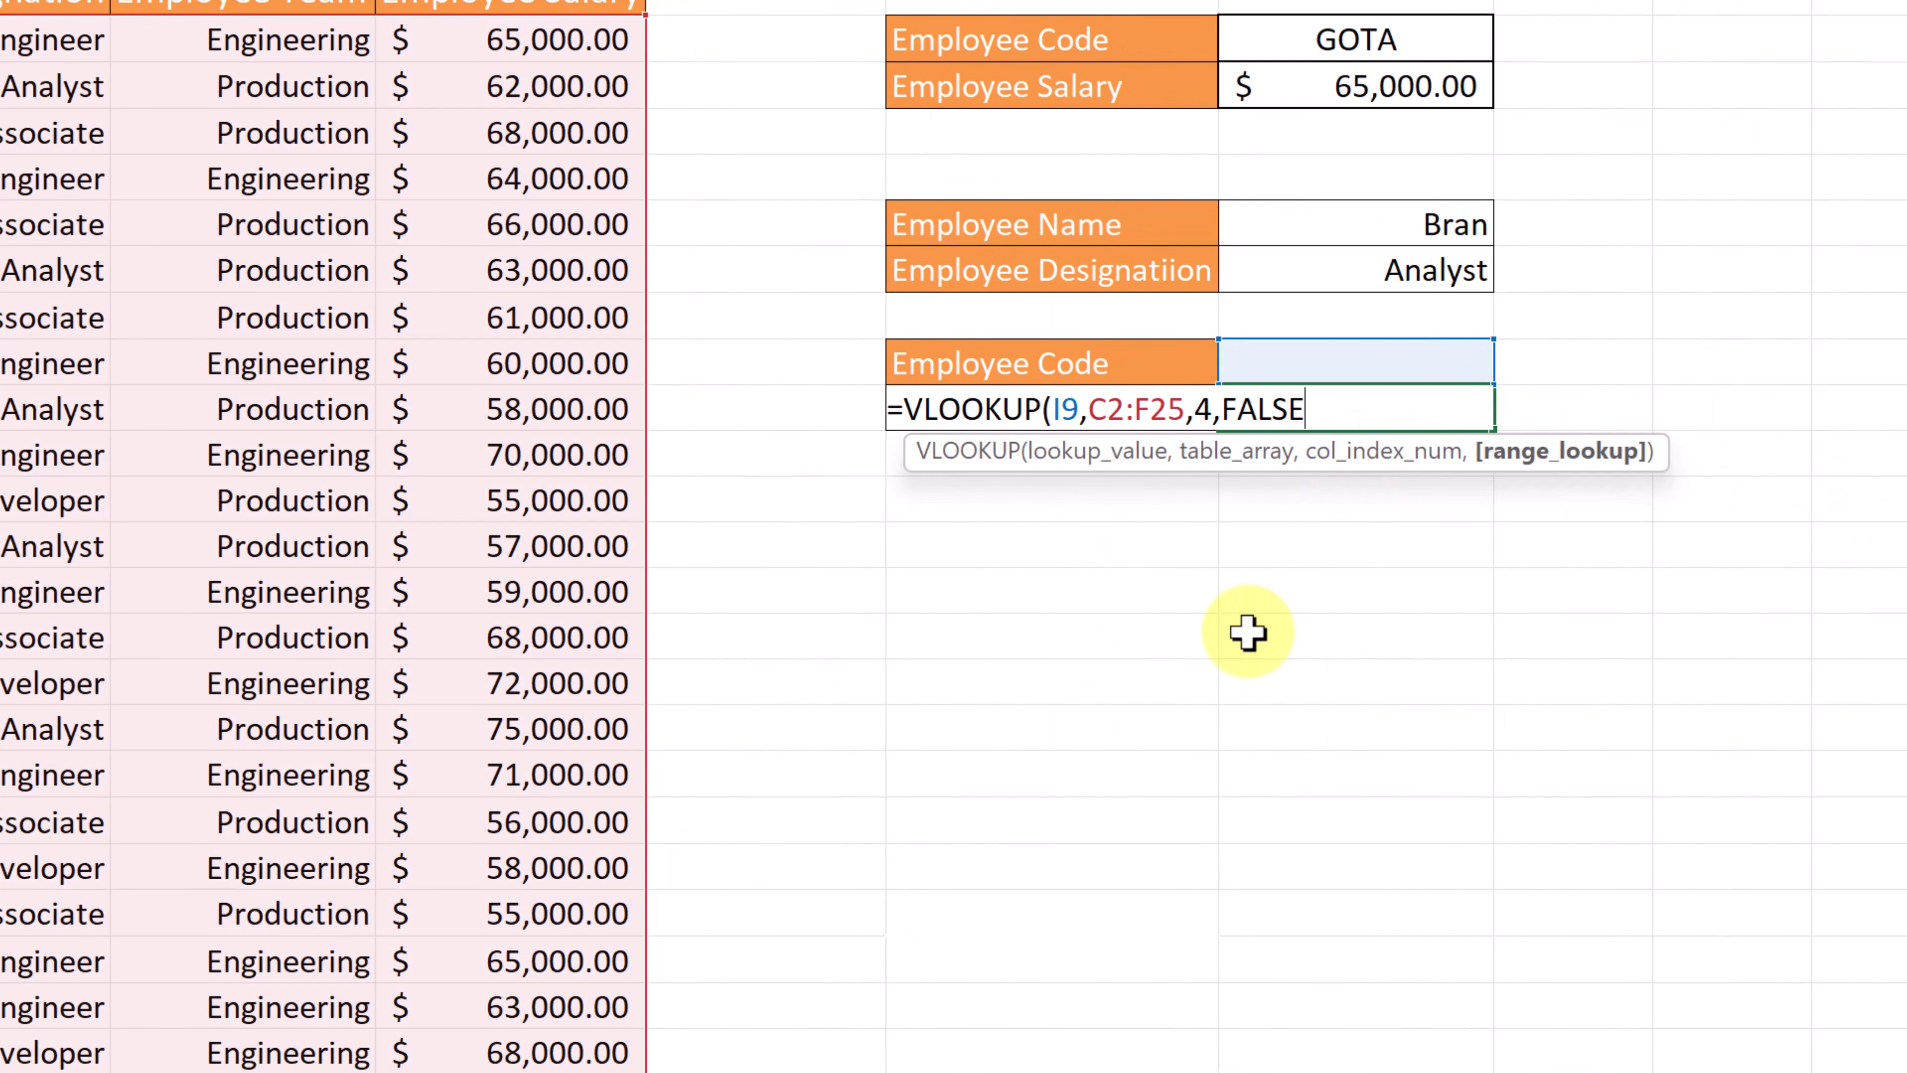
type(")")
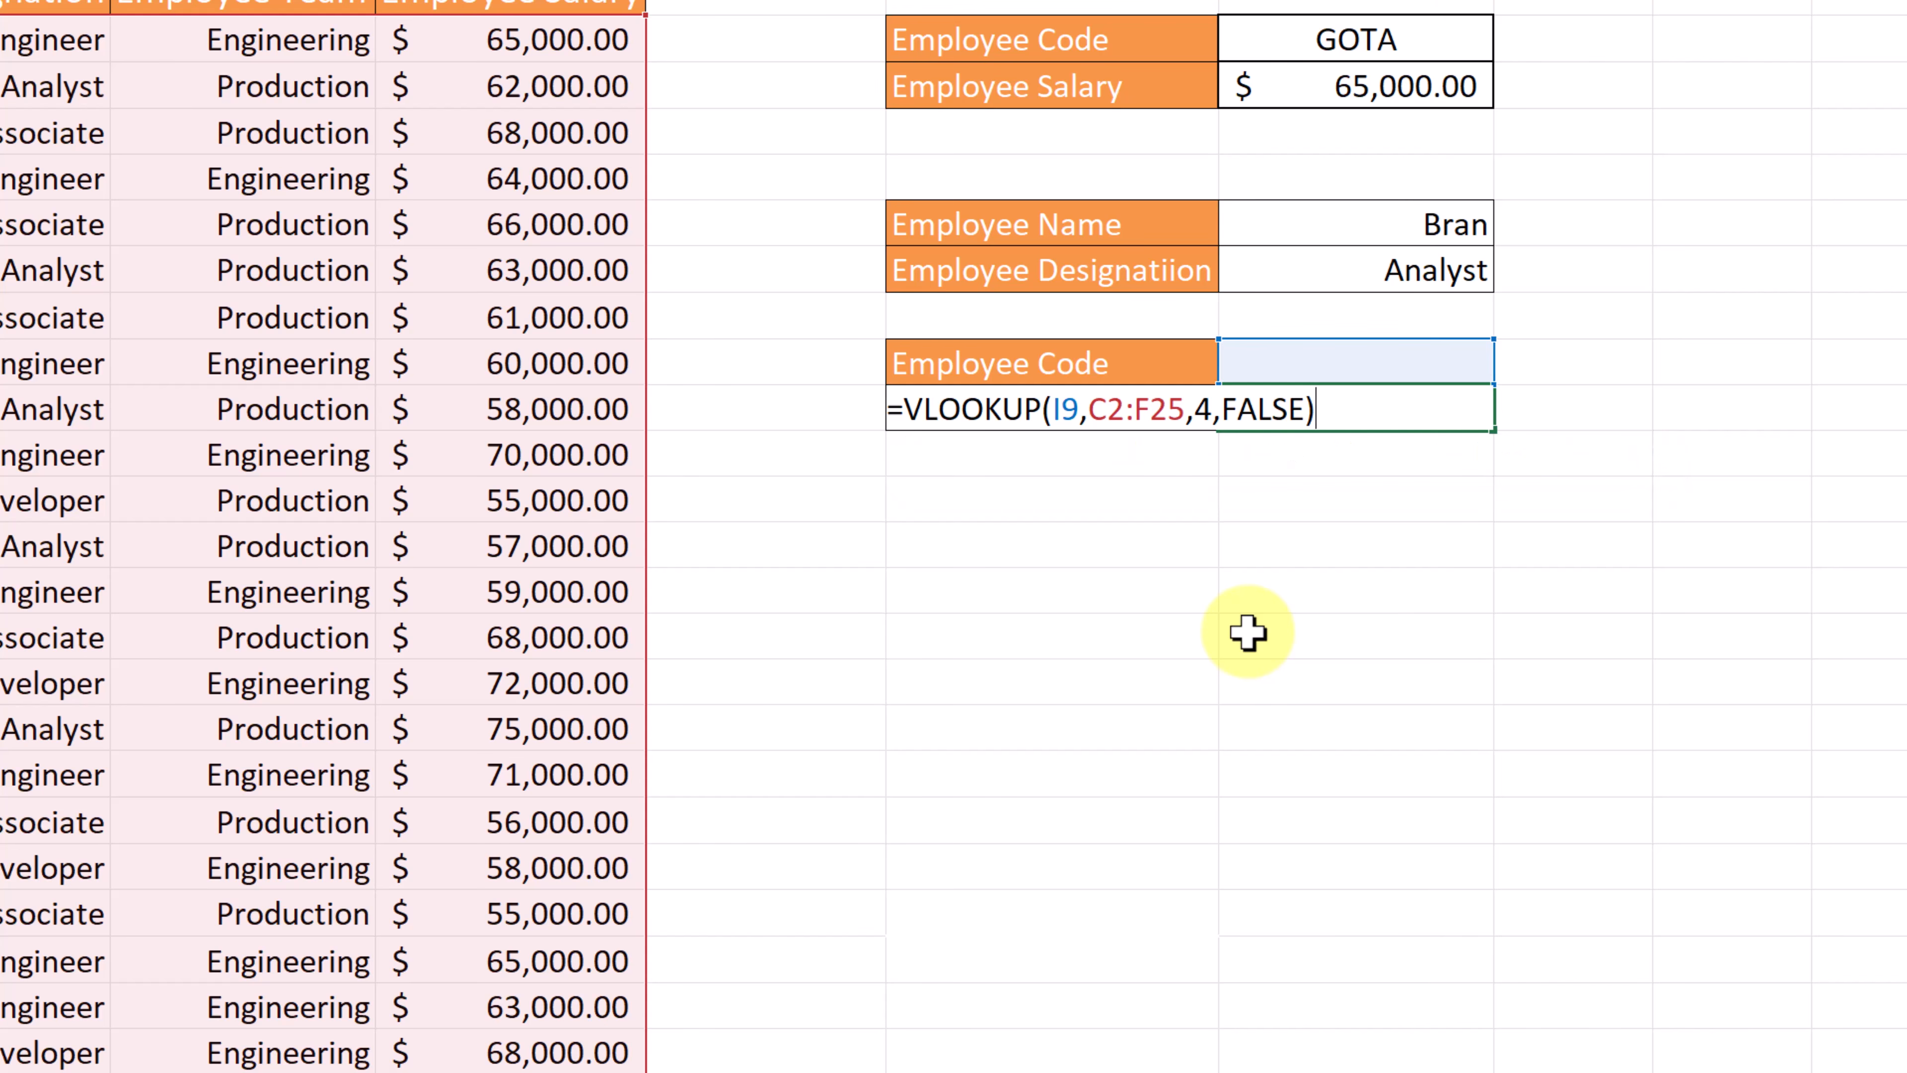
key("Return")
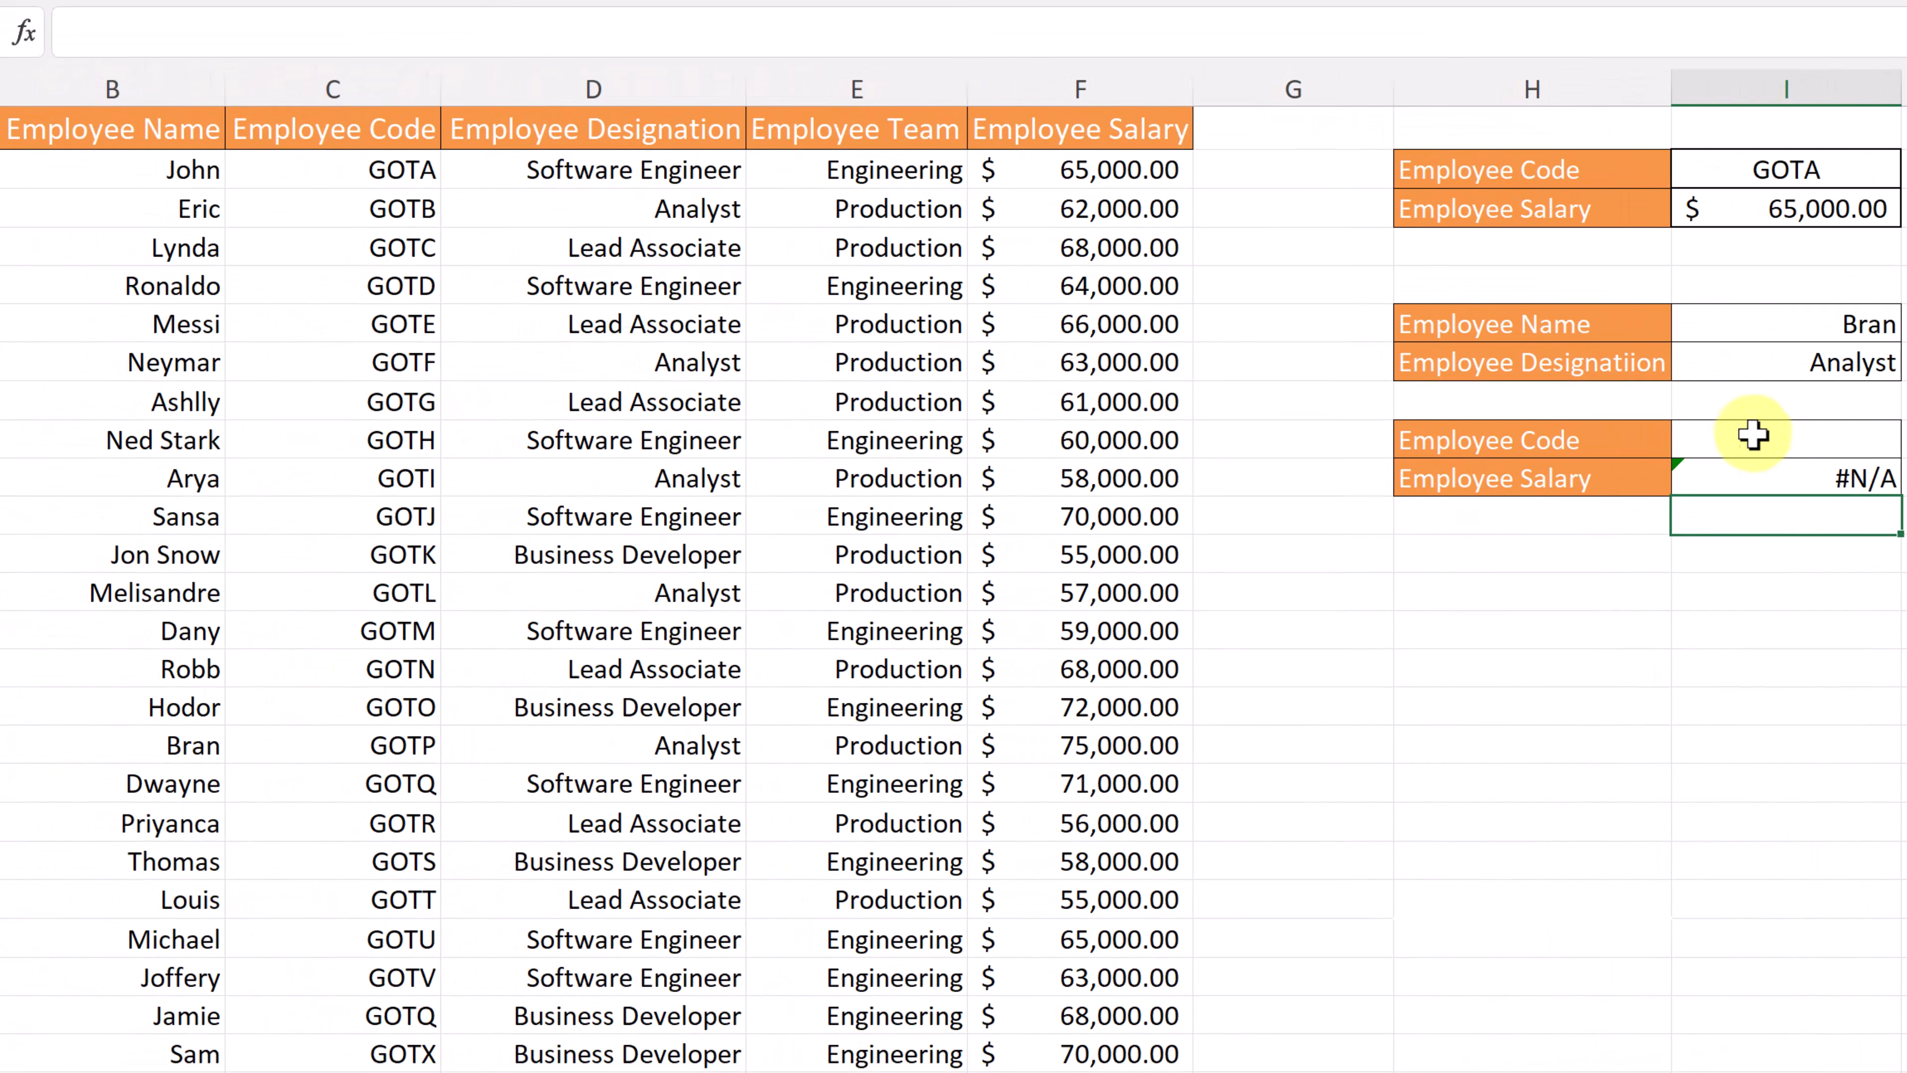
Test the salary lookup by entering employee code GOTI in I9 and compare the result with that employee's salary in column F
left_click(1754, 443)
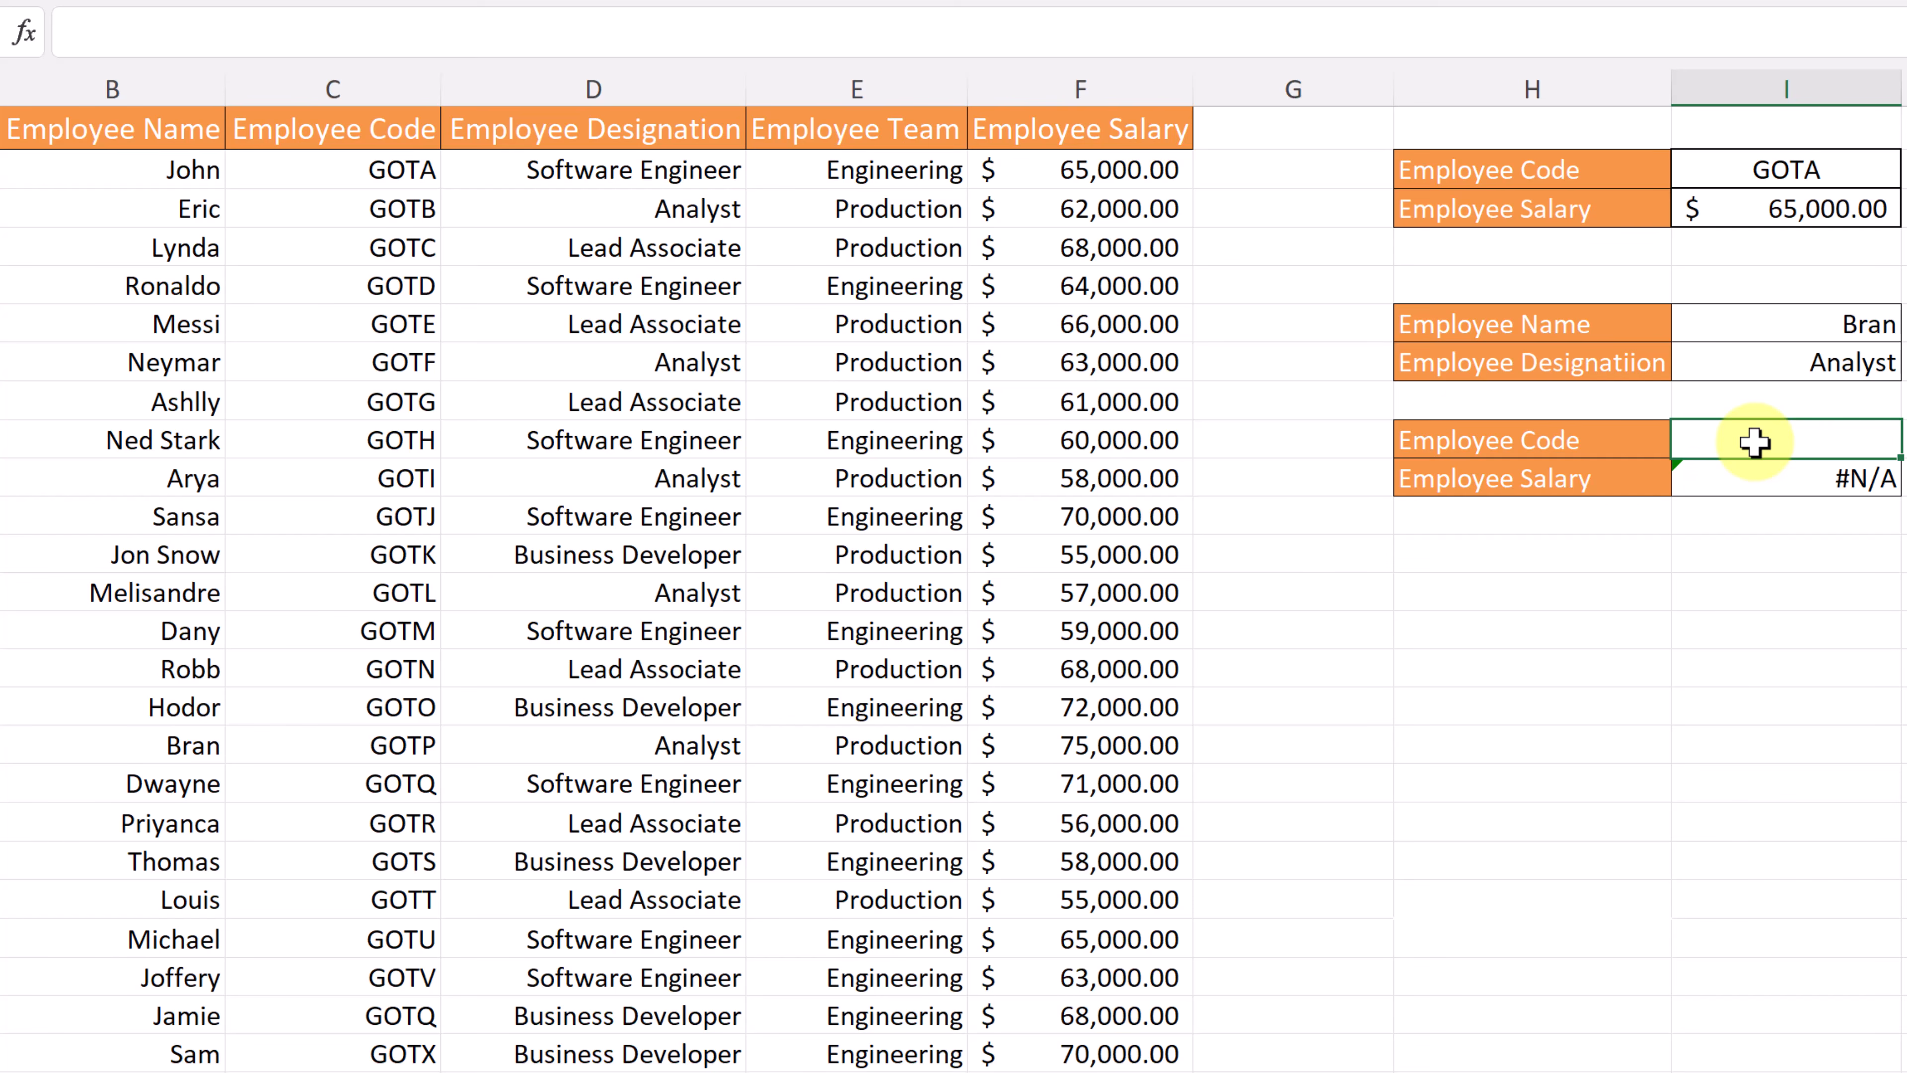
type("GOTI")
key("Return")
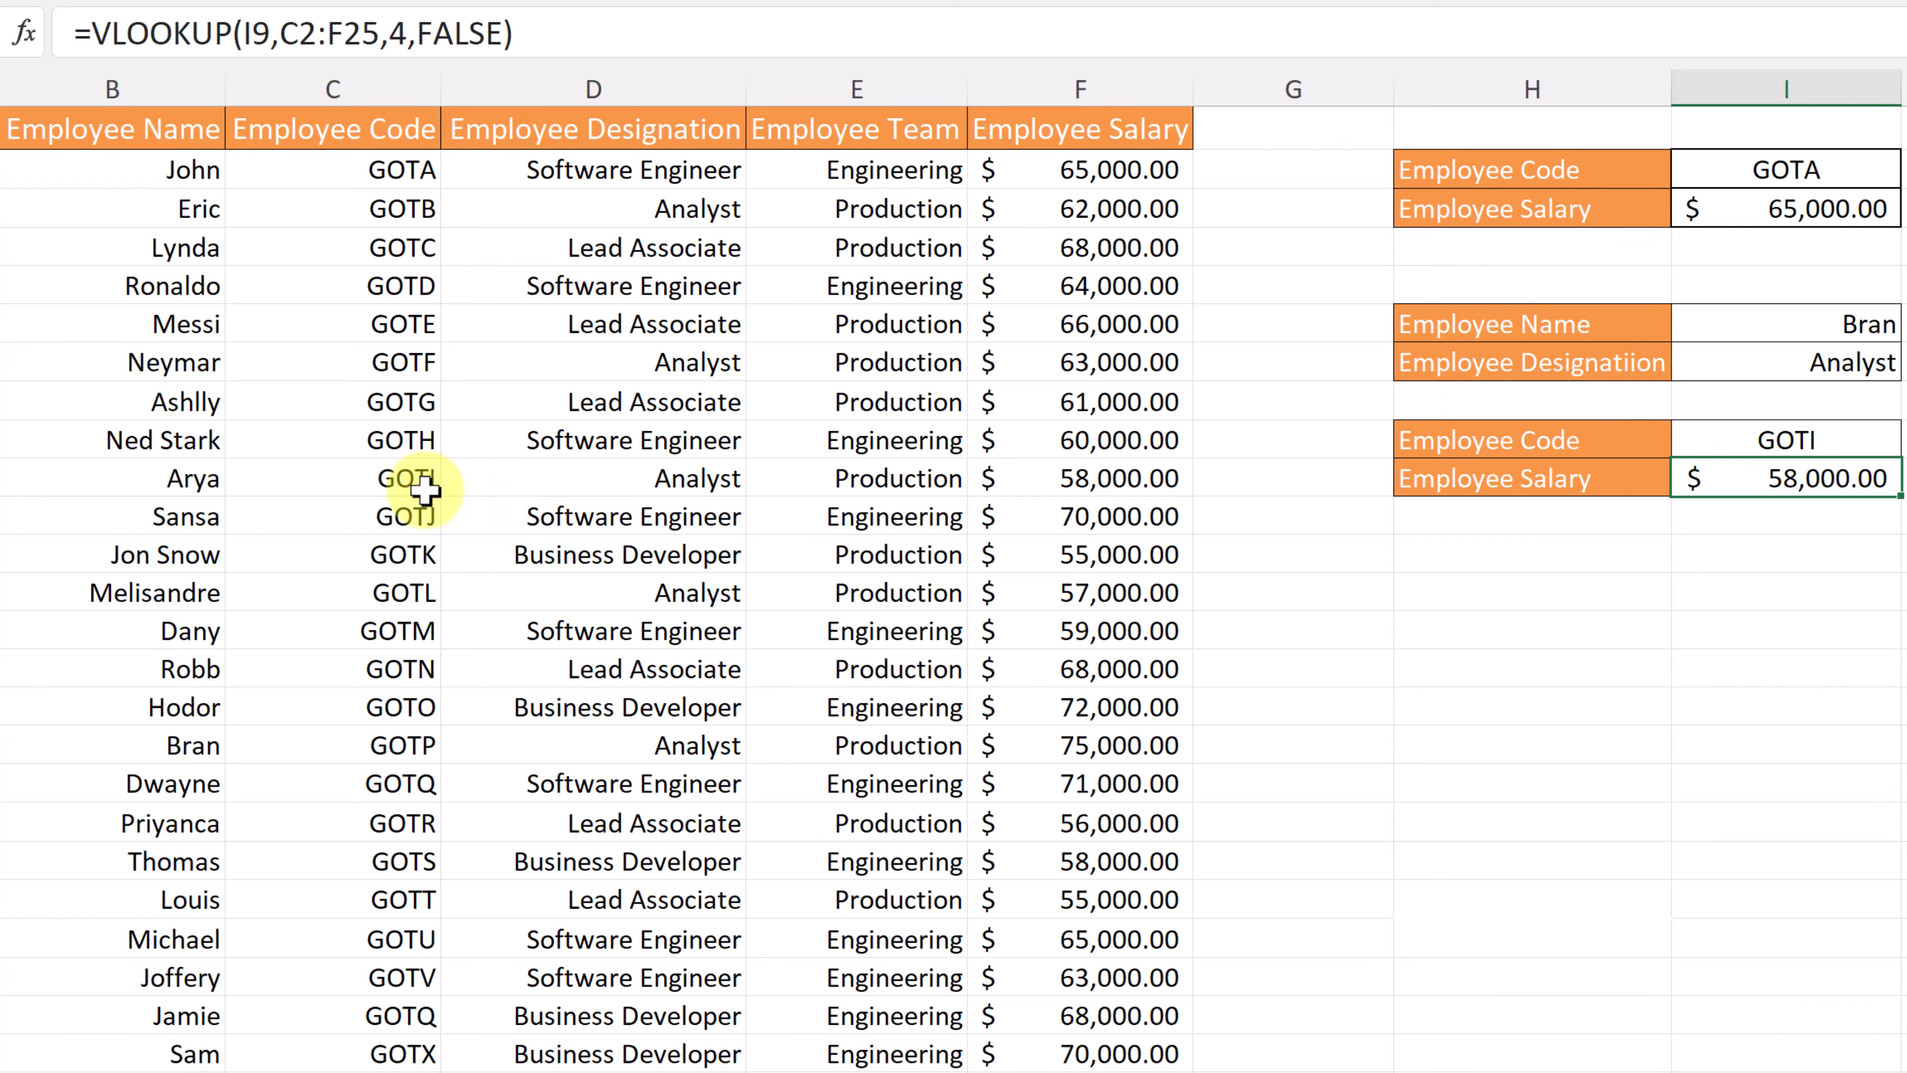
left_click(1154, 483)
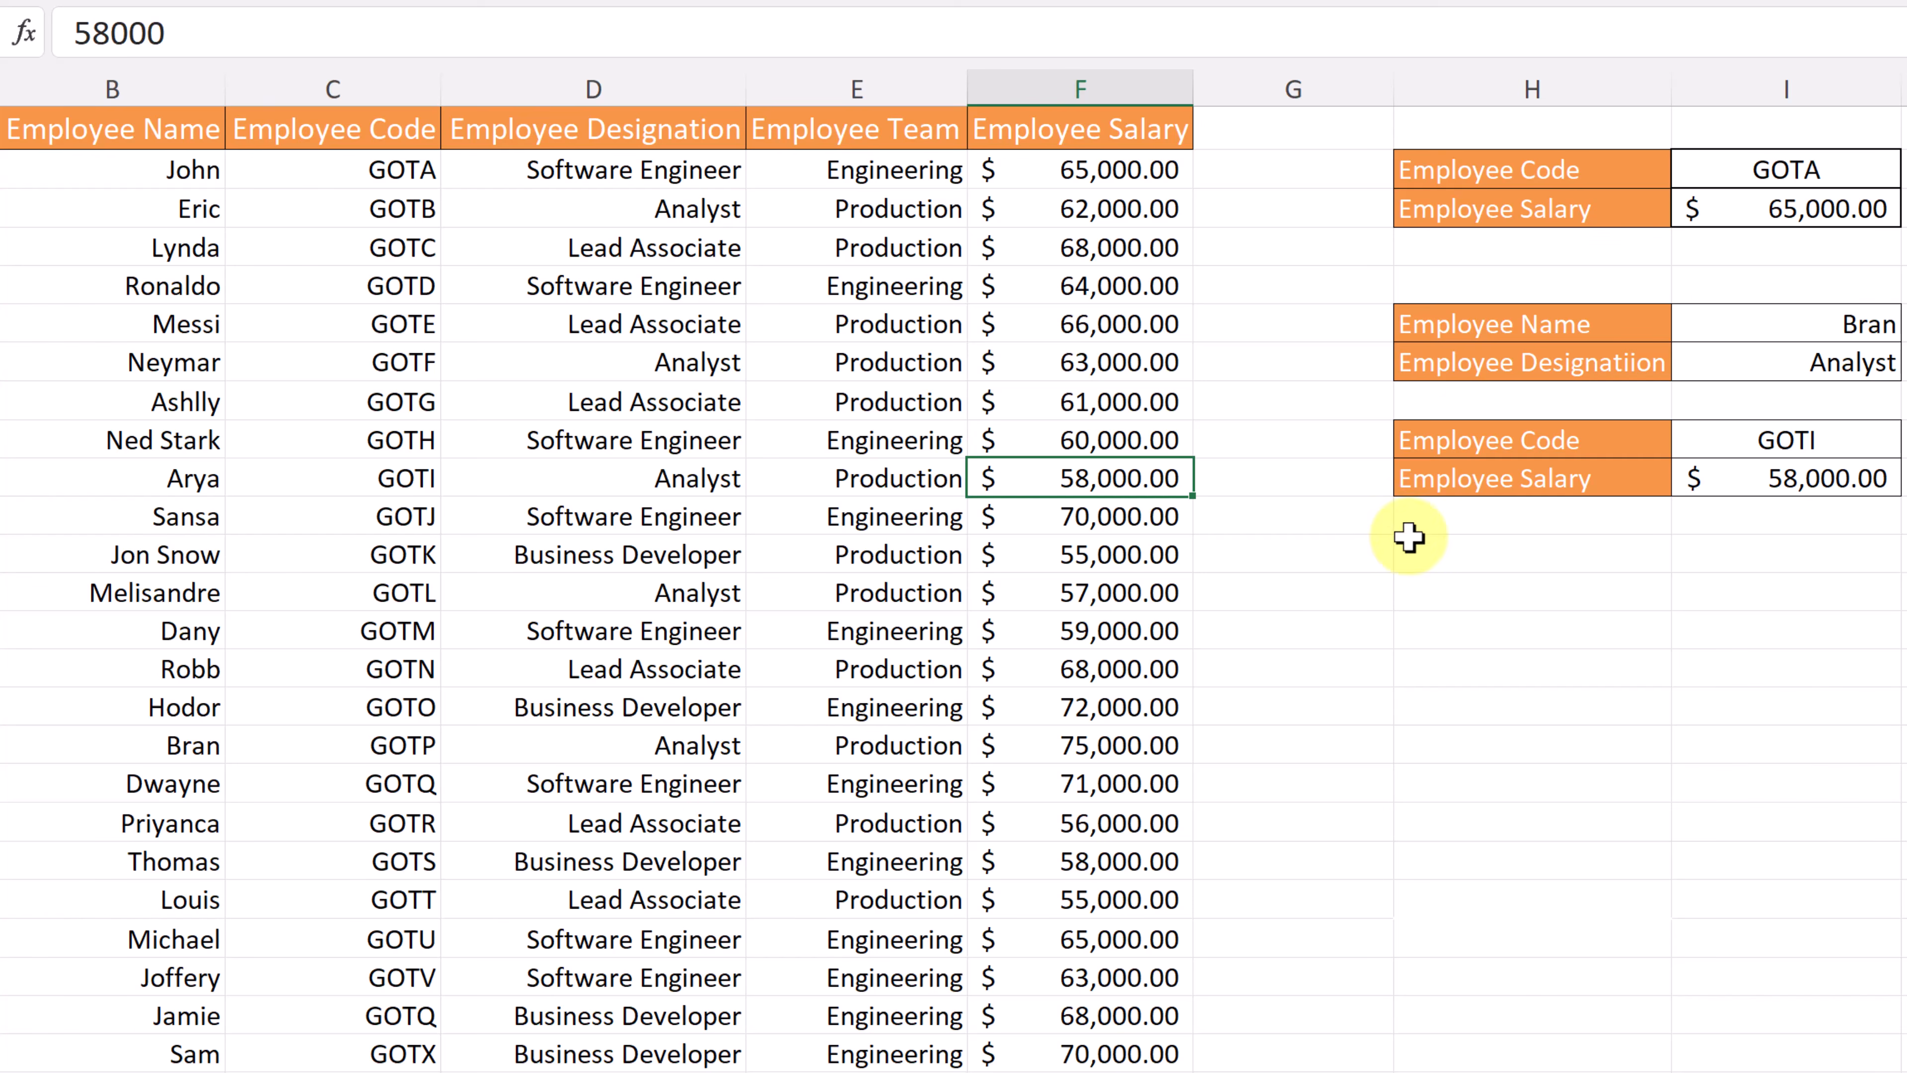
Open the salary lookup formula in I10 for editing to examine its arguments and table range
left_click(1726, 484)
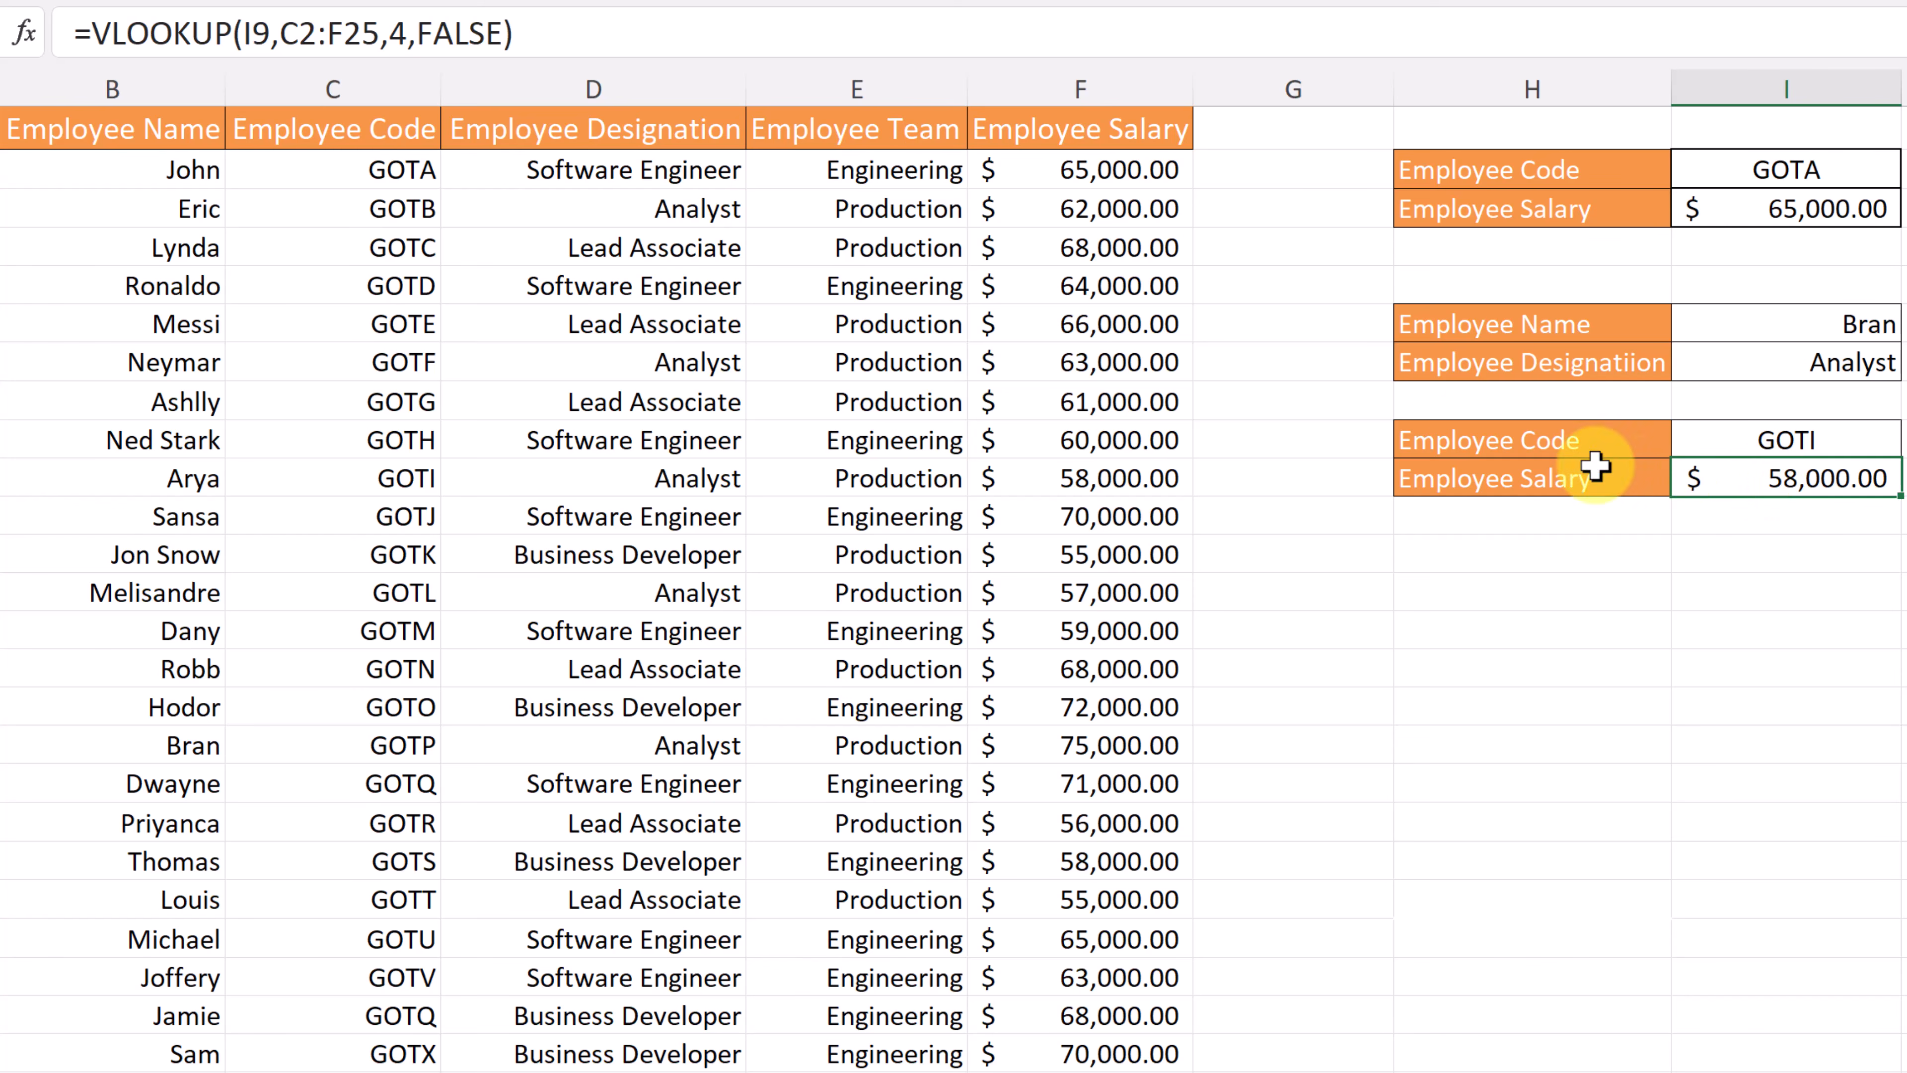
double_click(1765, 481)
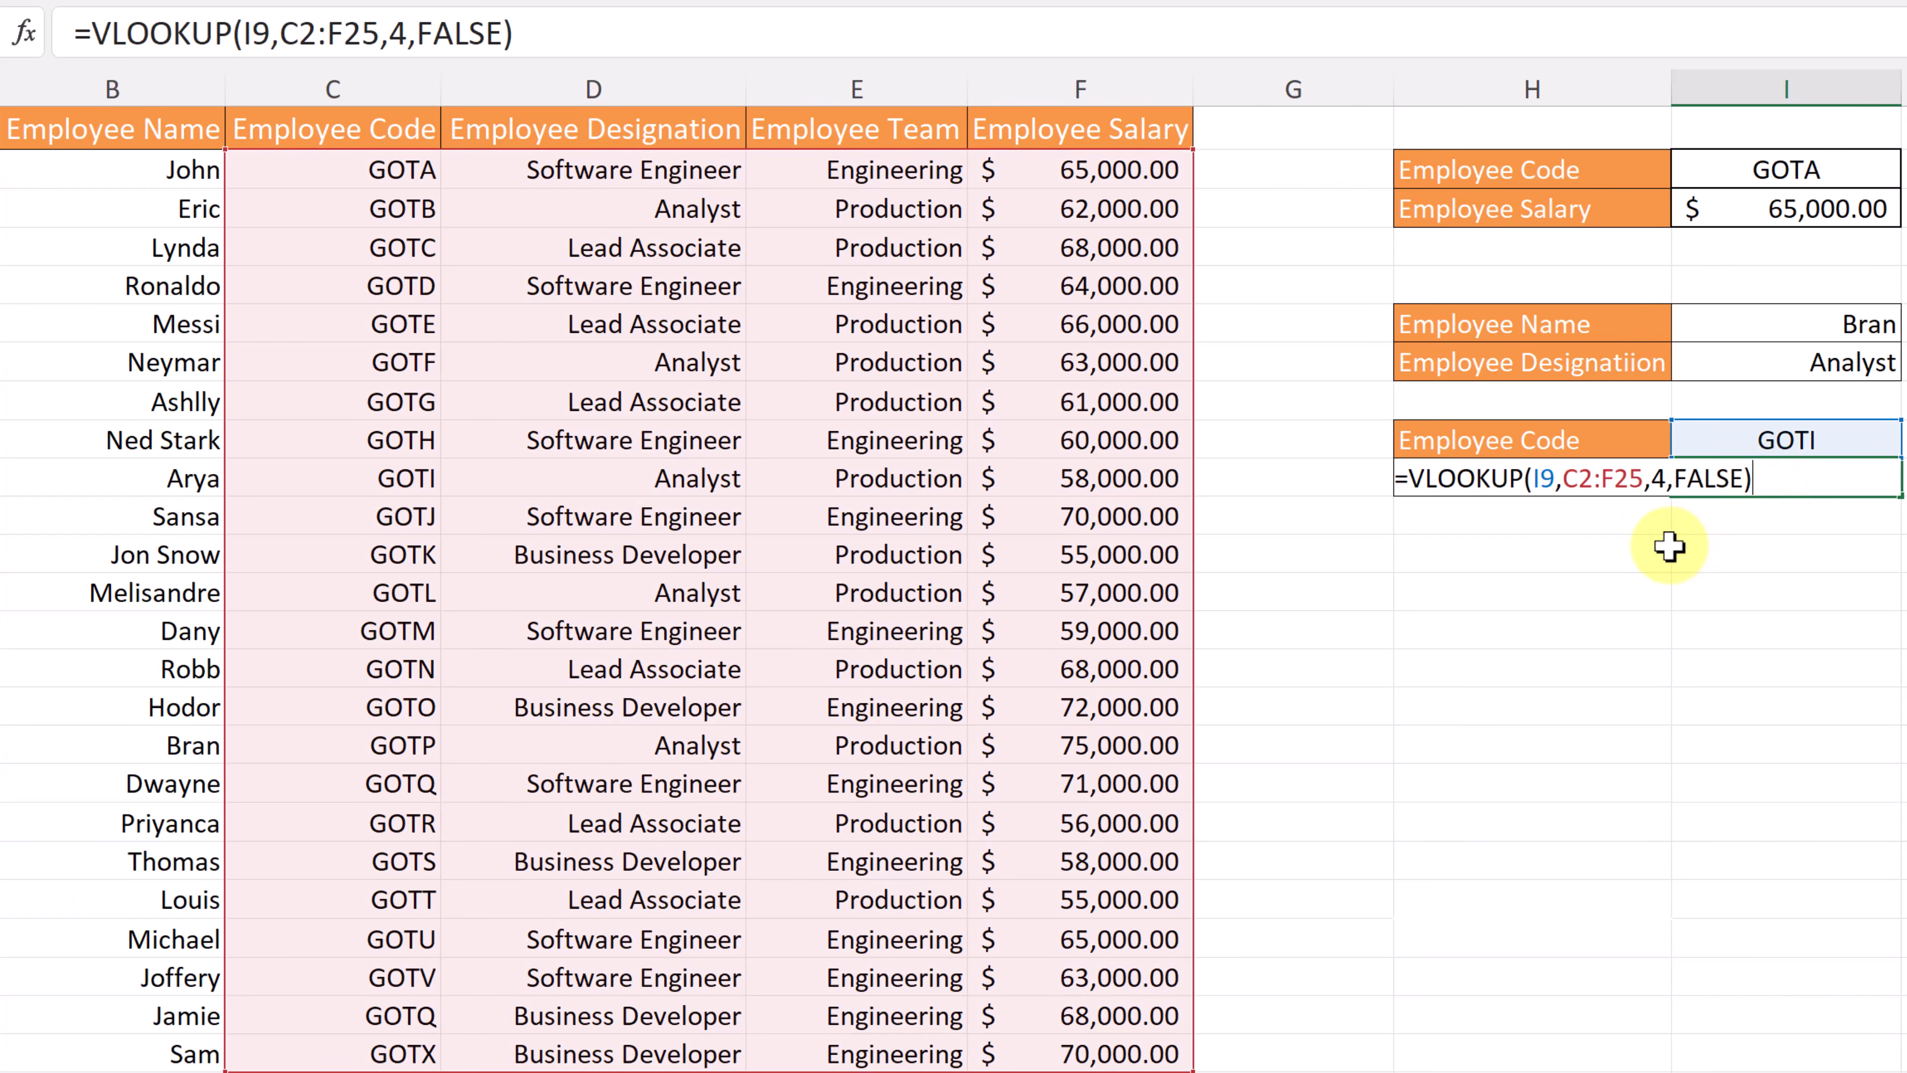